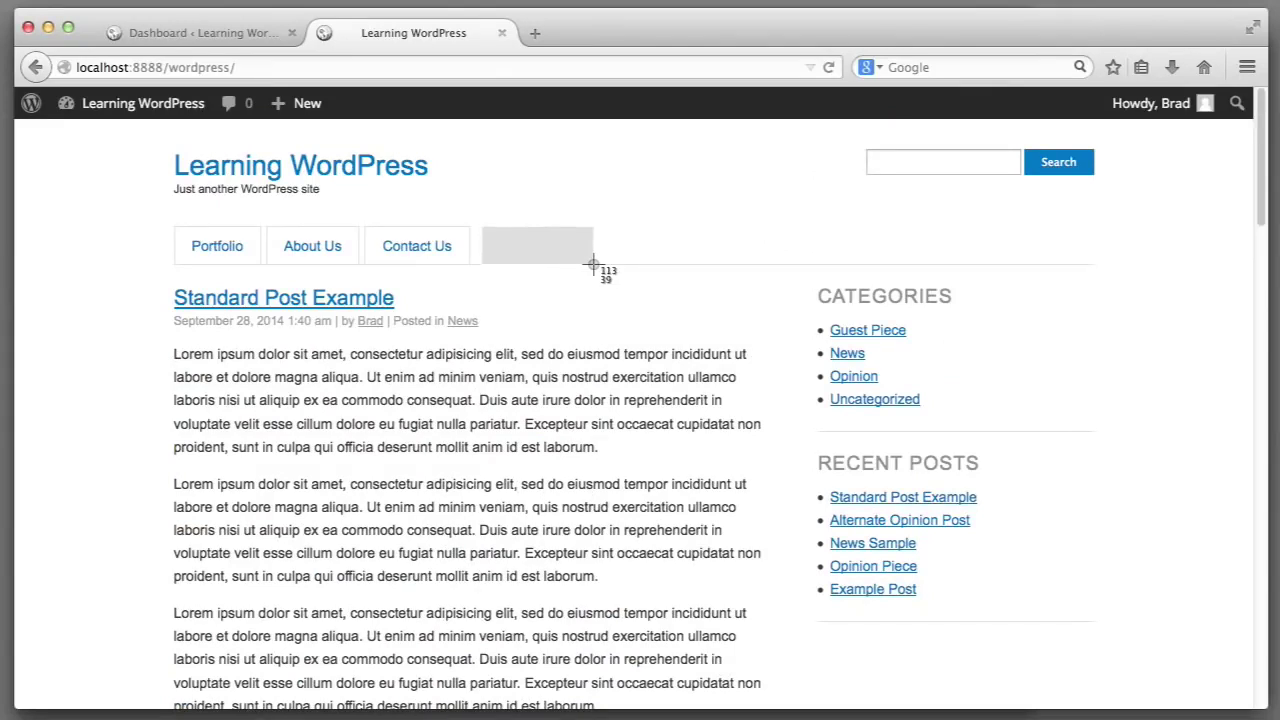
drag(593, 264, 593, 264)
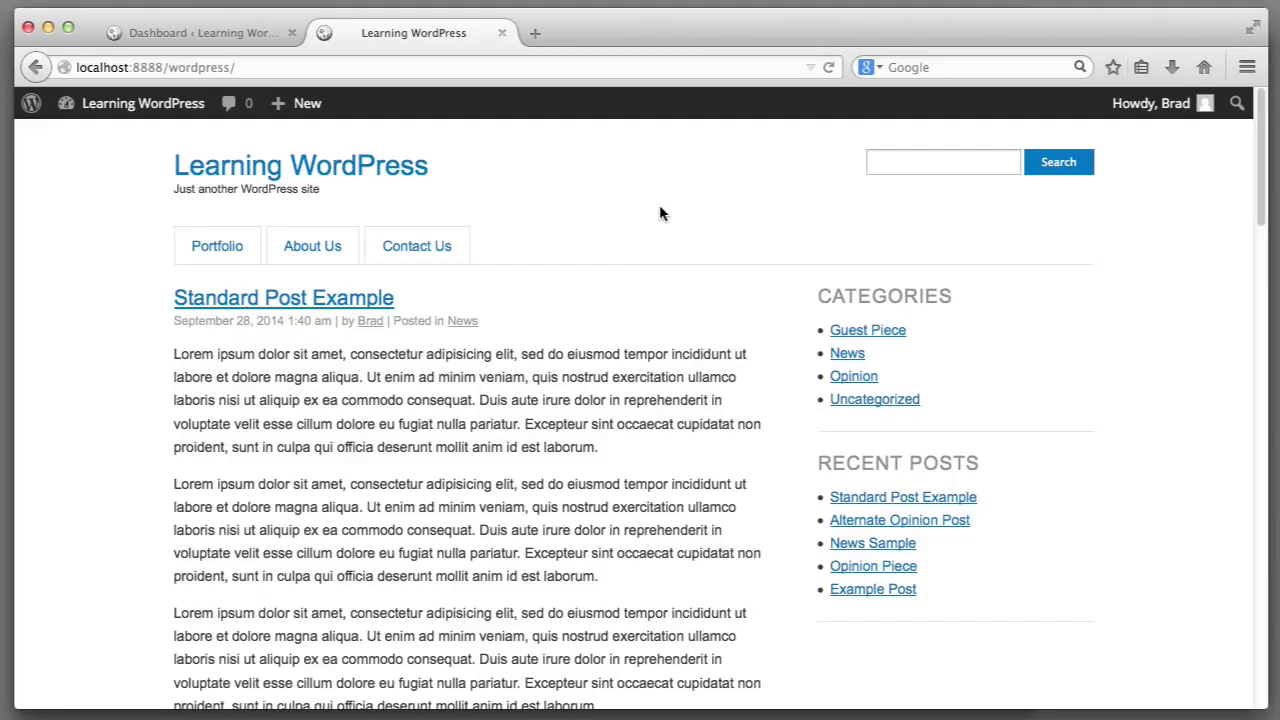
Publish a new page titled "Home" with the text "Hello this is the homepage, welcome to the website! Hooray!".
click(188, 37)
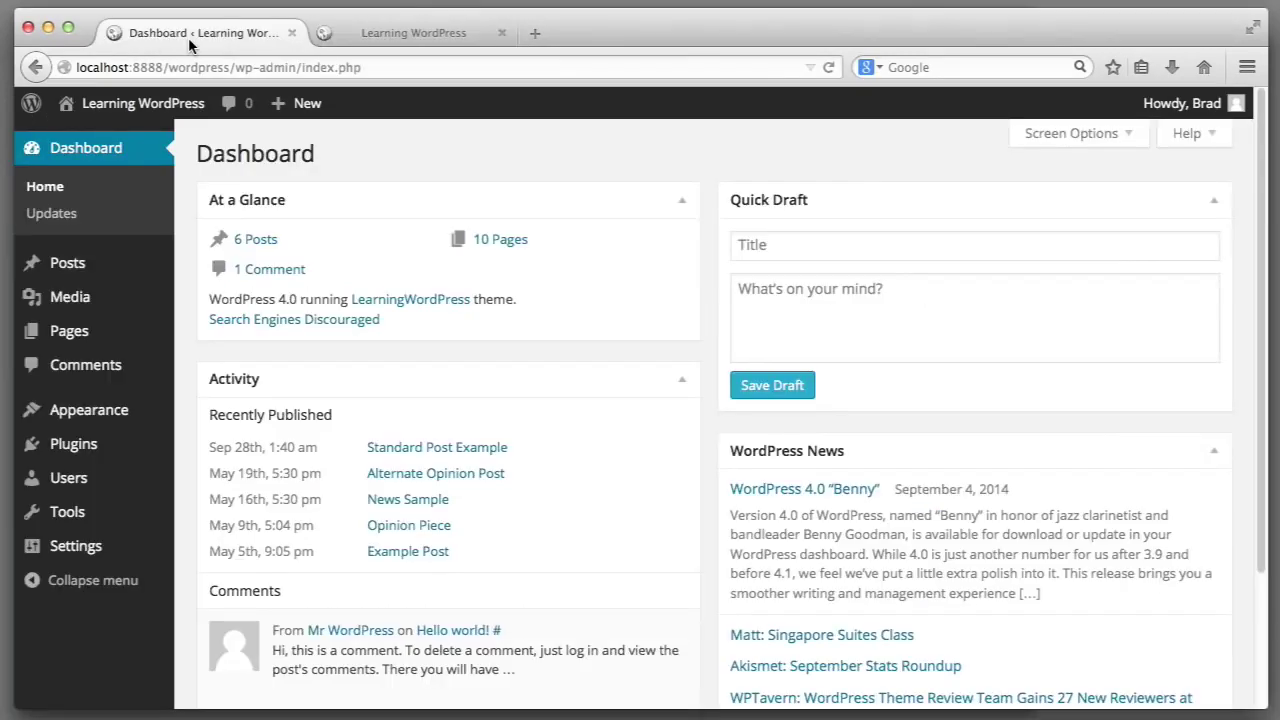
click(91, 331)
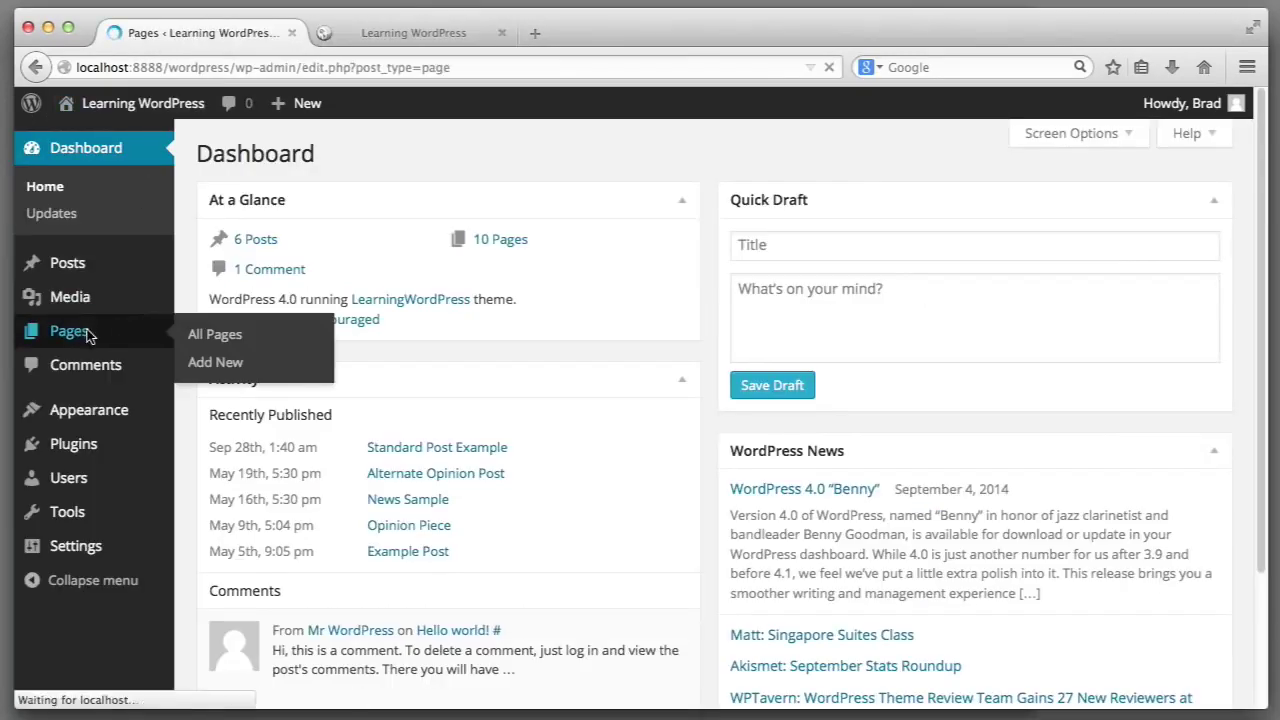
click(309, 156)
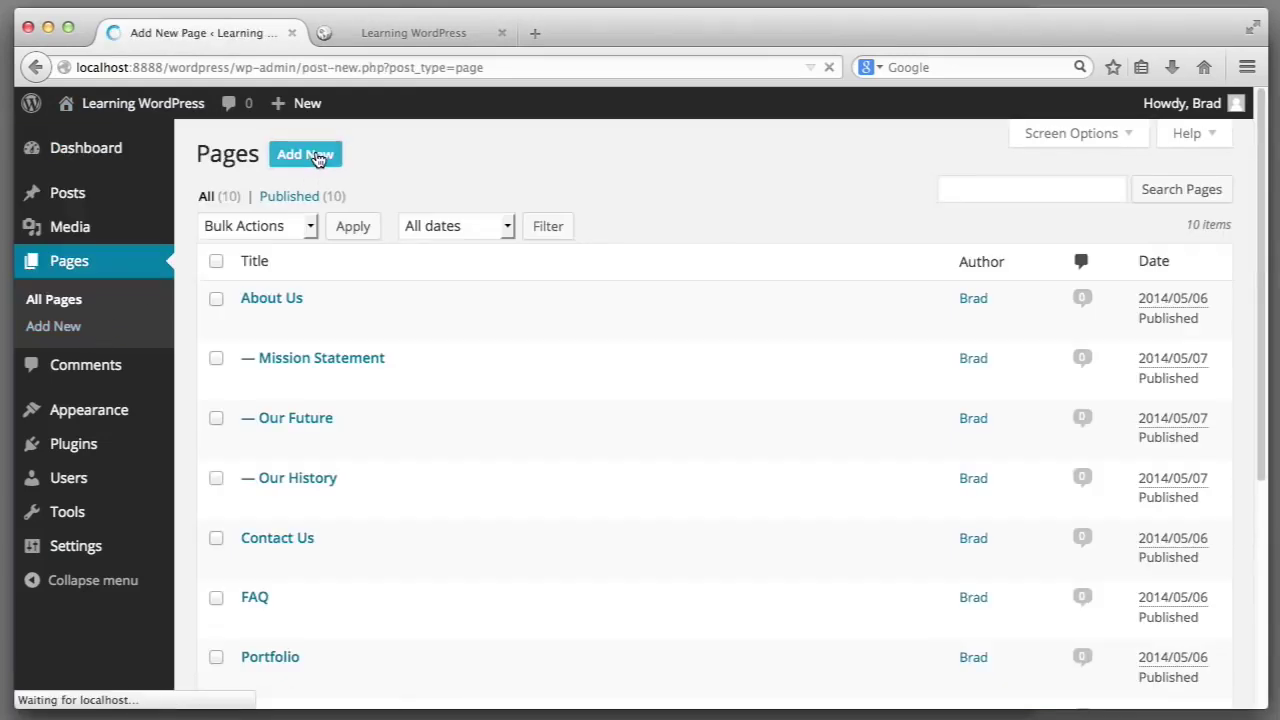
text(Home)
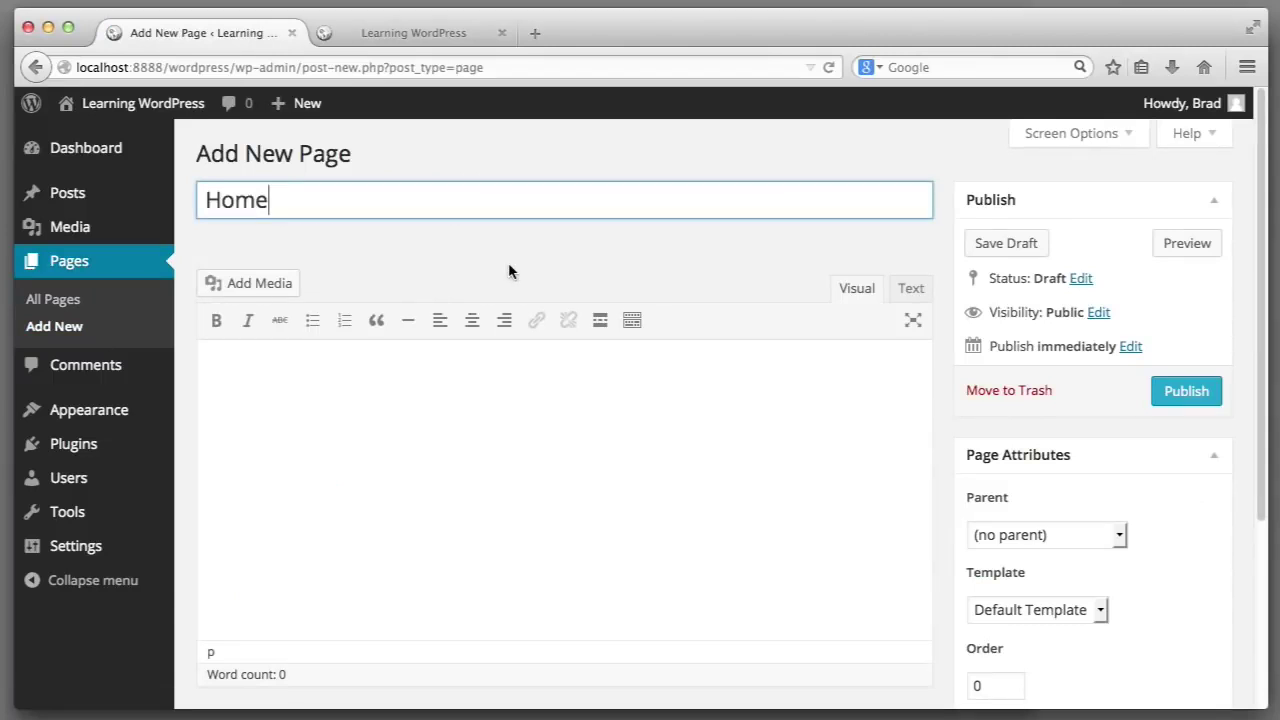
click(584, 481)
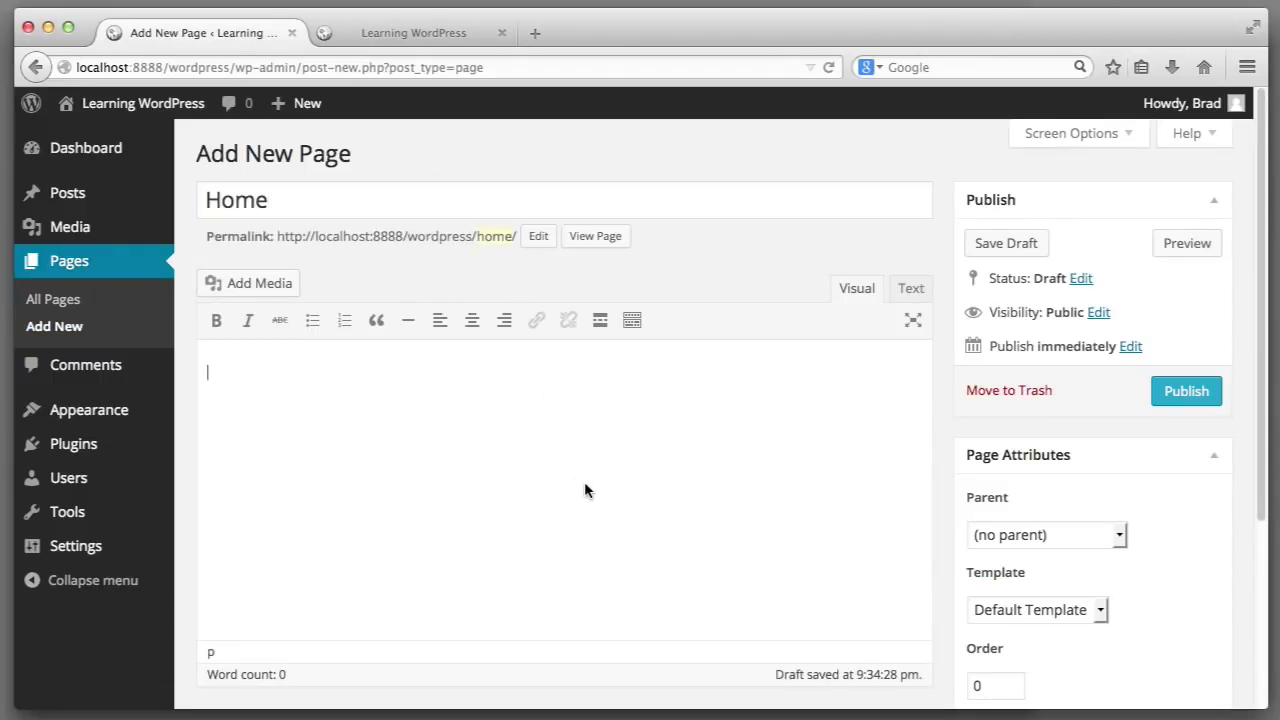
text(Hello this is the homepage)
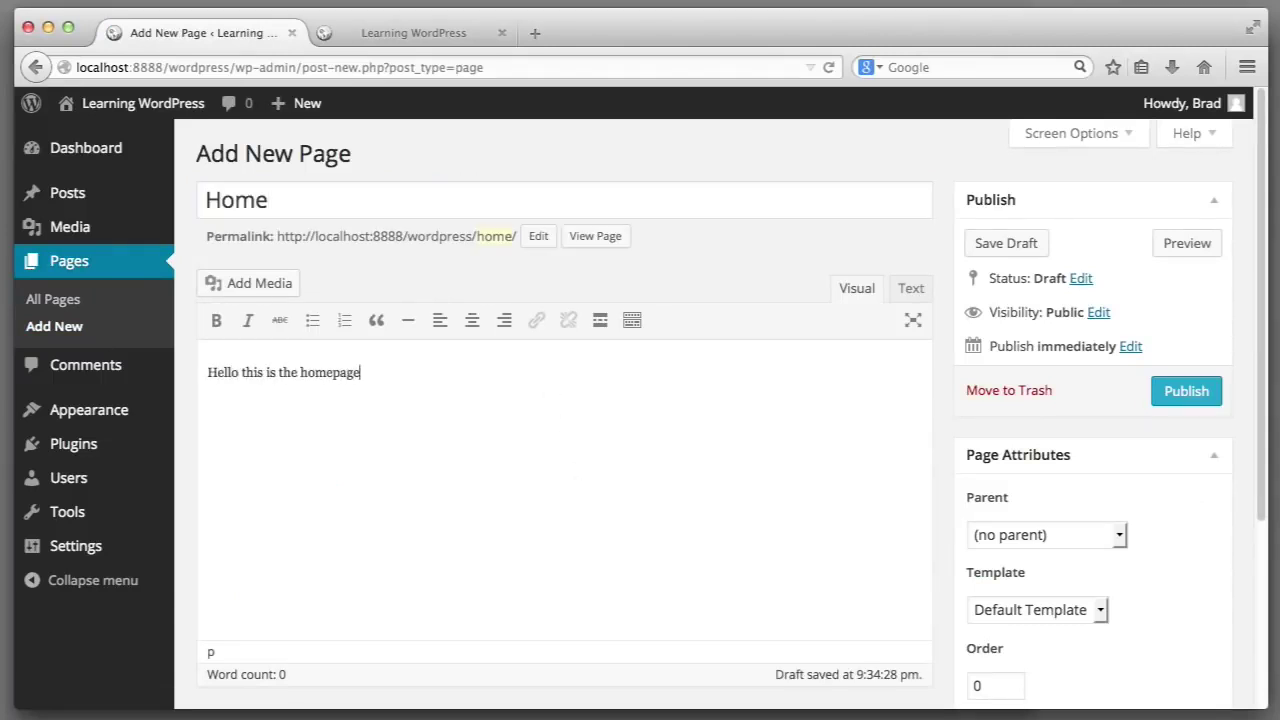
text(, welcome to the website! Hooray)
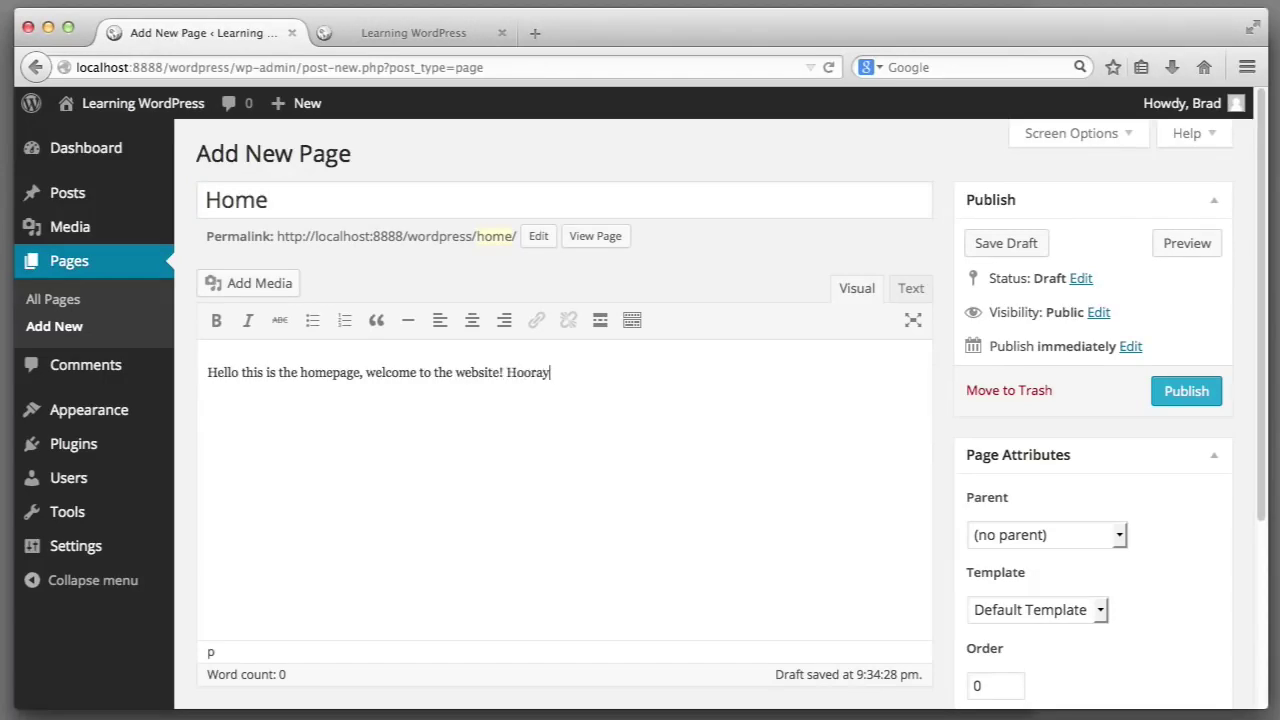
text(!)
click(1180, 391)
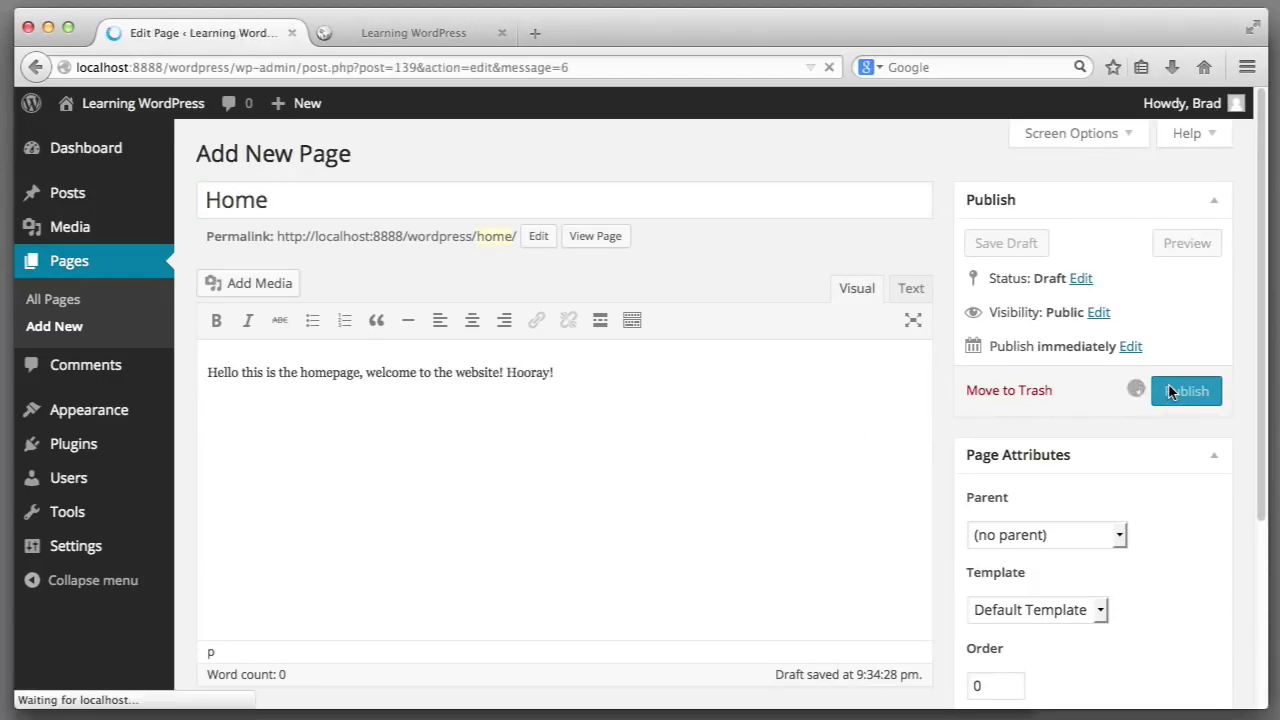
Publish another new page titled "Blog" with its content left empty.
click(352, 155)
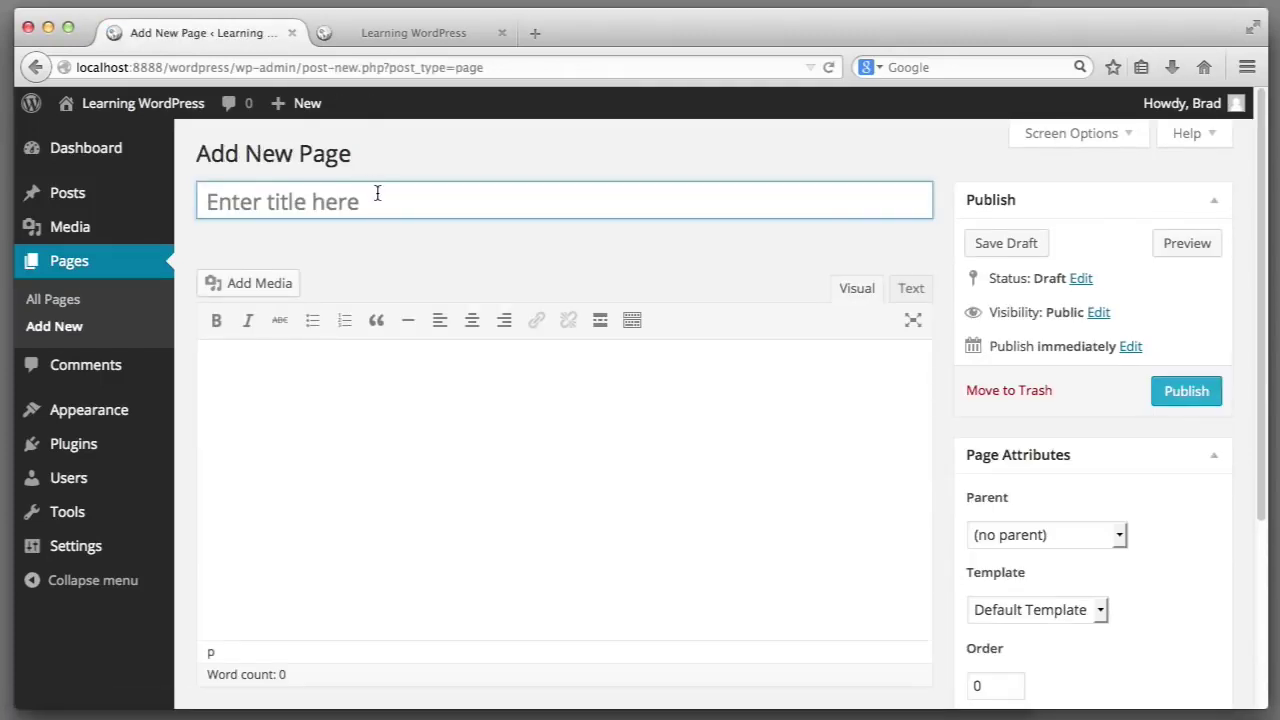
text(Blog)
key(super+a)
text(News)
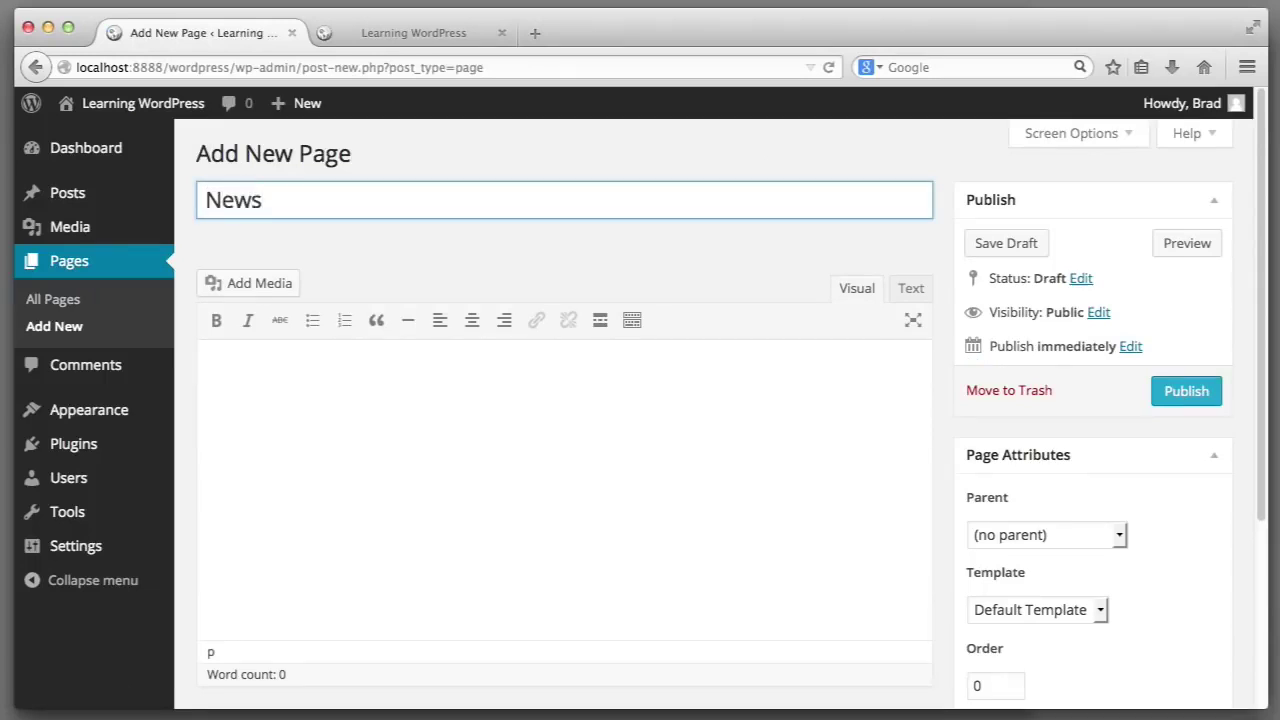
key(super+a)
text(Blog)
click(708, 472)
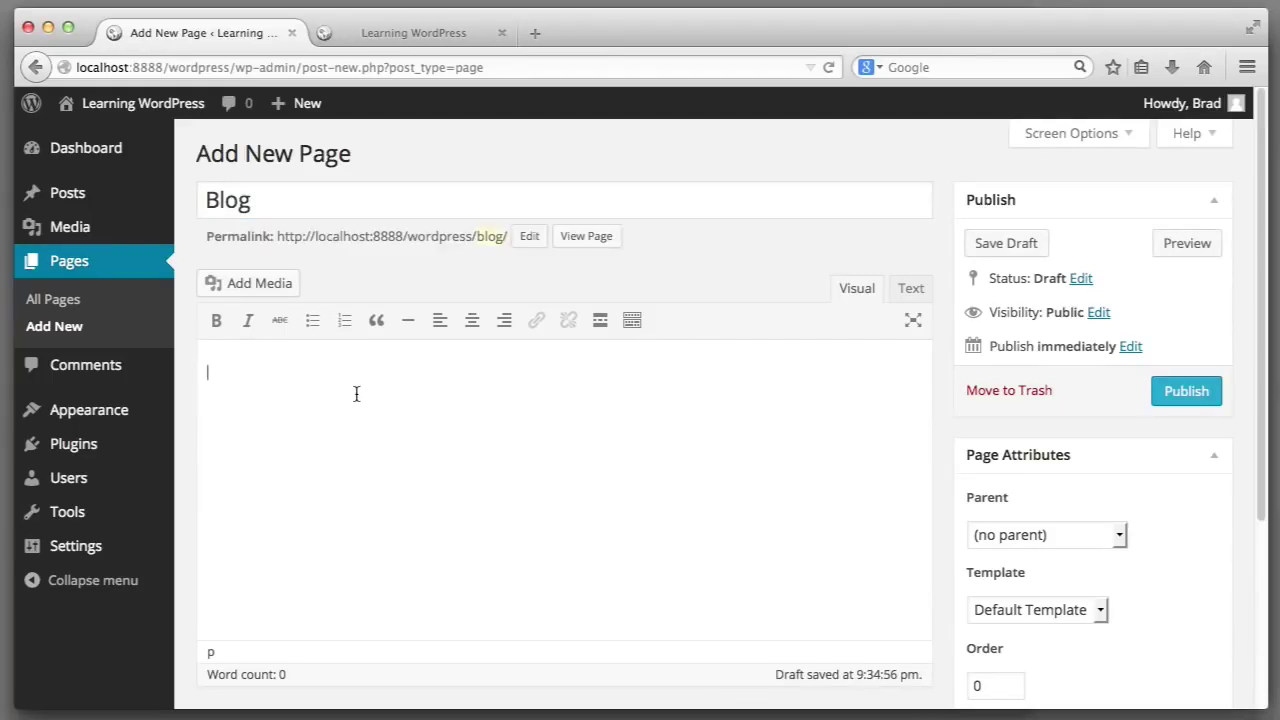
click(1172, 395)
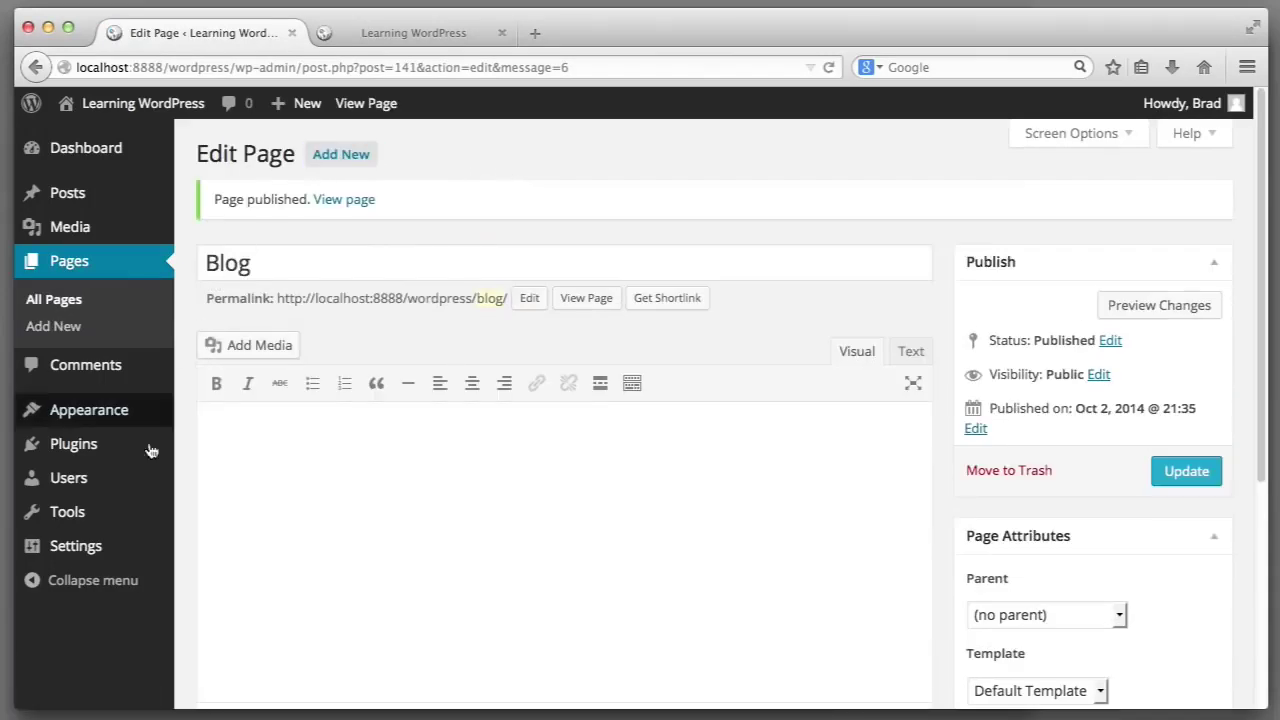
In the Reading settings, display a static page, using Home as the front page and Blog as the posts page, and save.
mouse_move(88, 550)
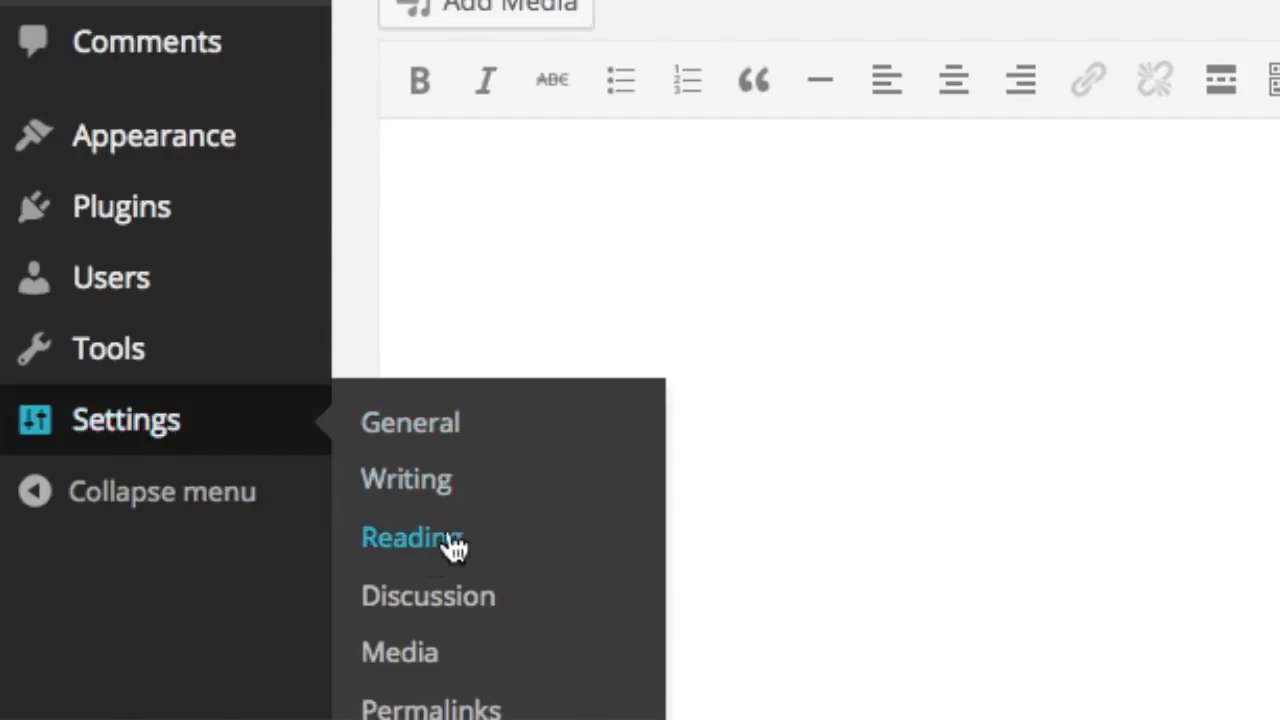
click(438, 542)
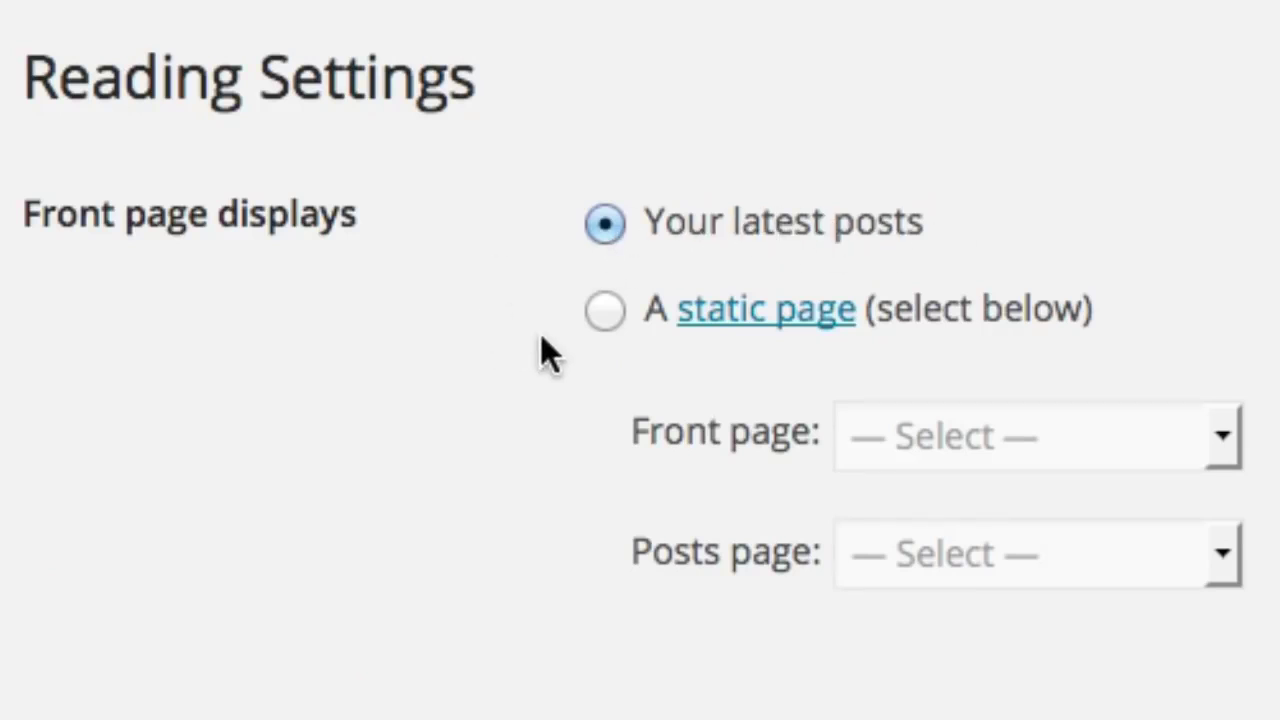
click(602, 312)
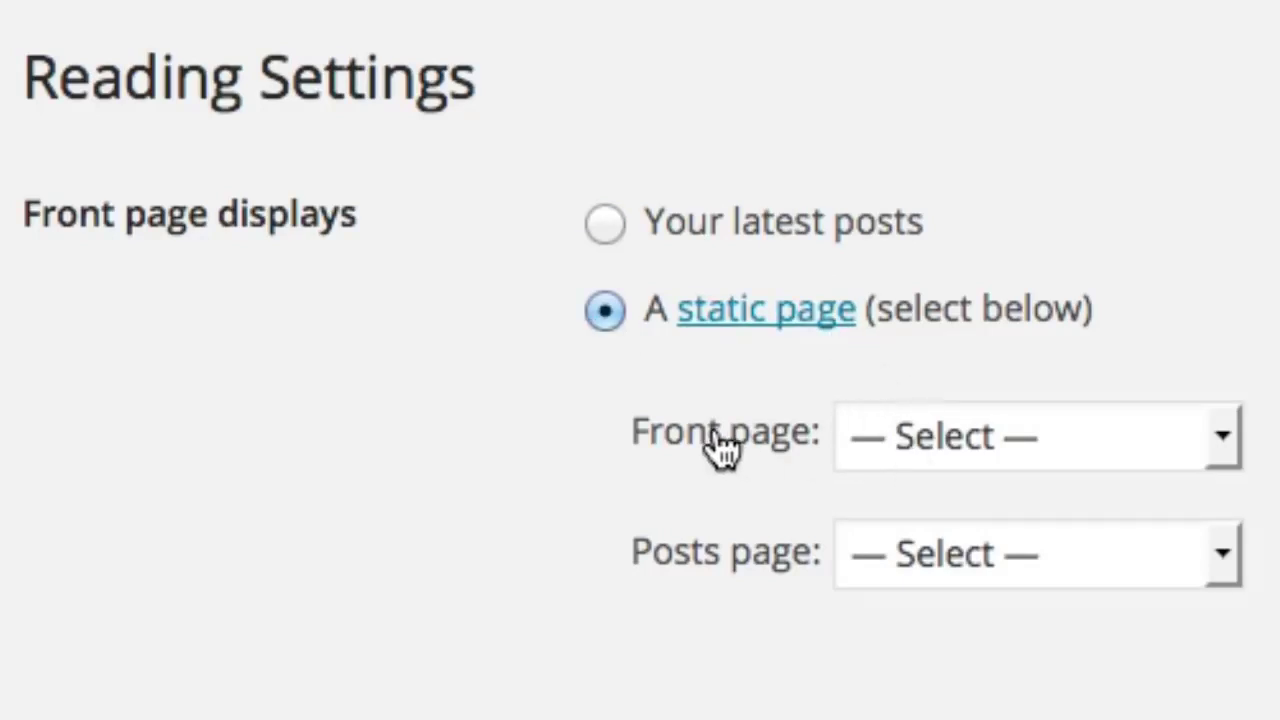
click(983, 437)
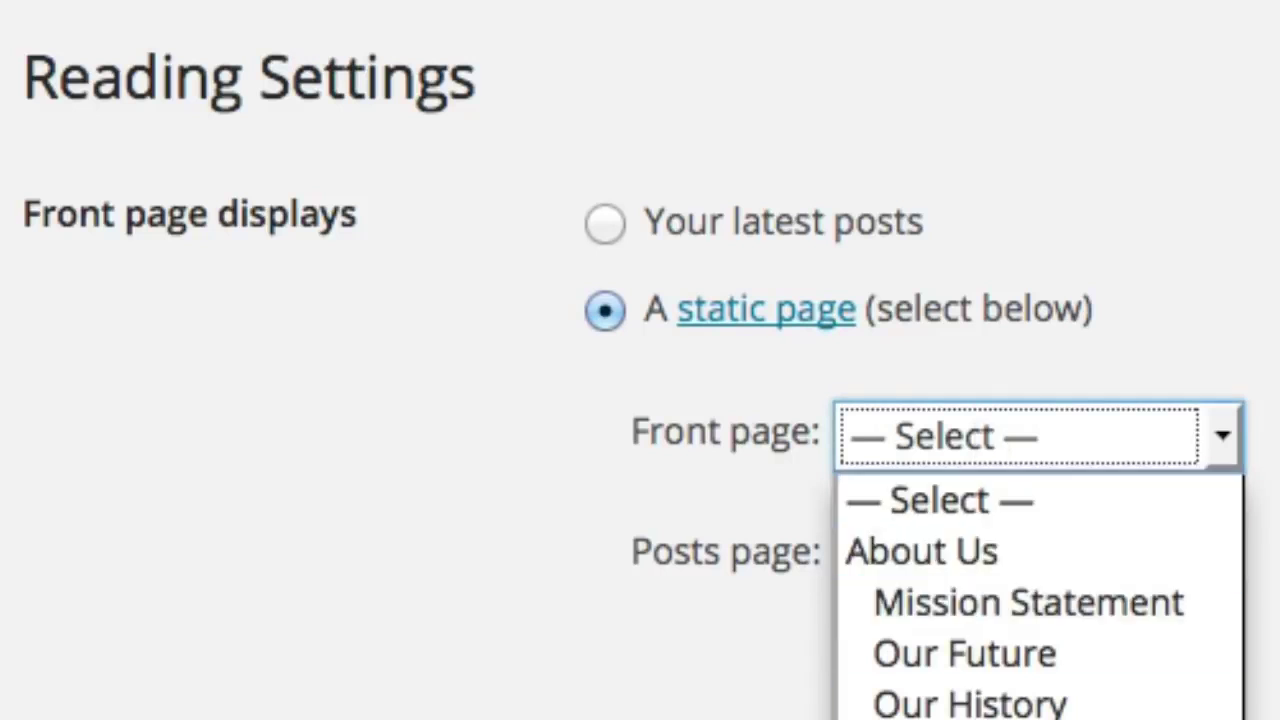
click(930, 716)
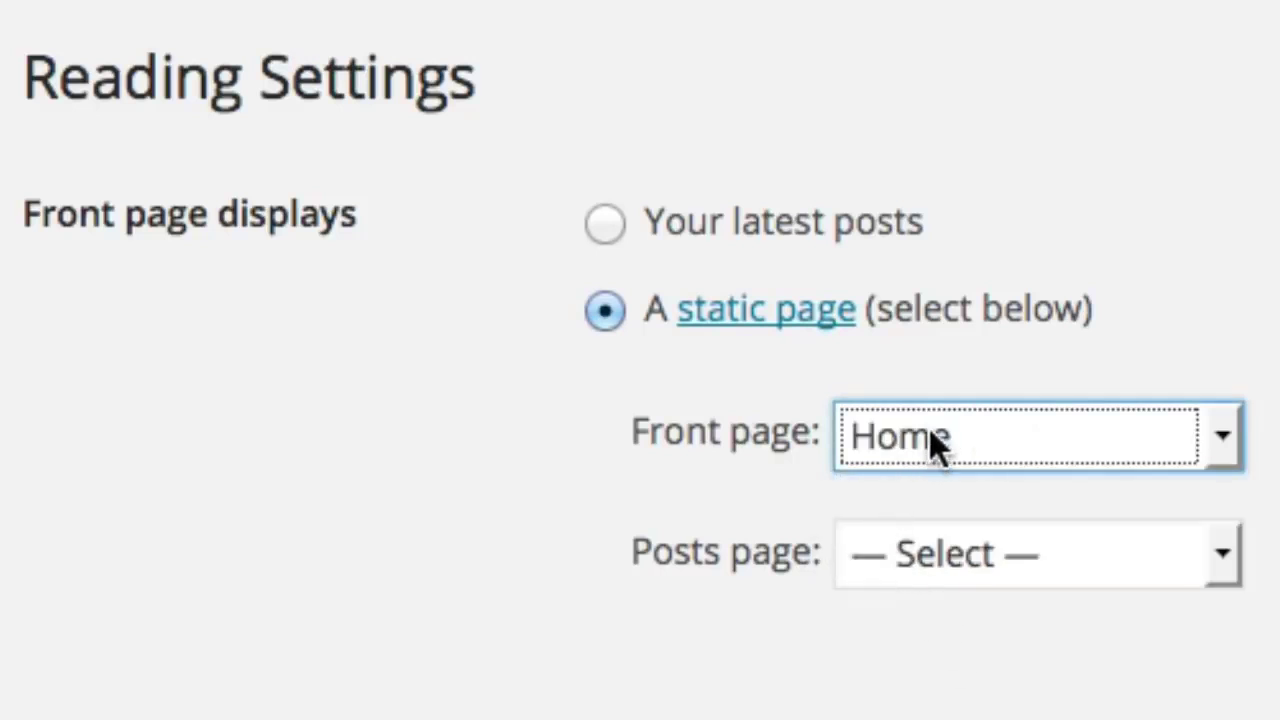
click(911, 543)
click(947, 668)
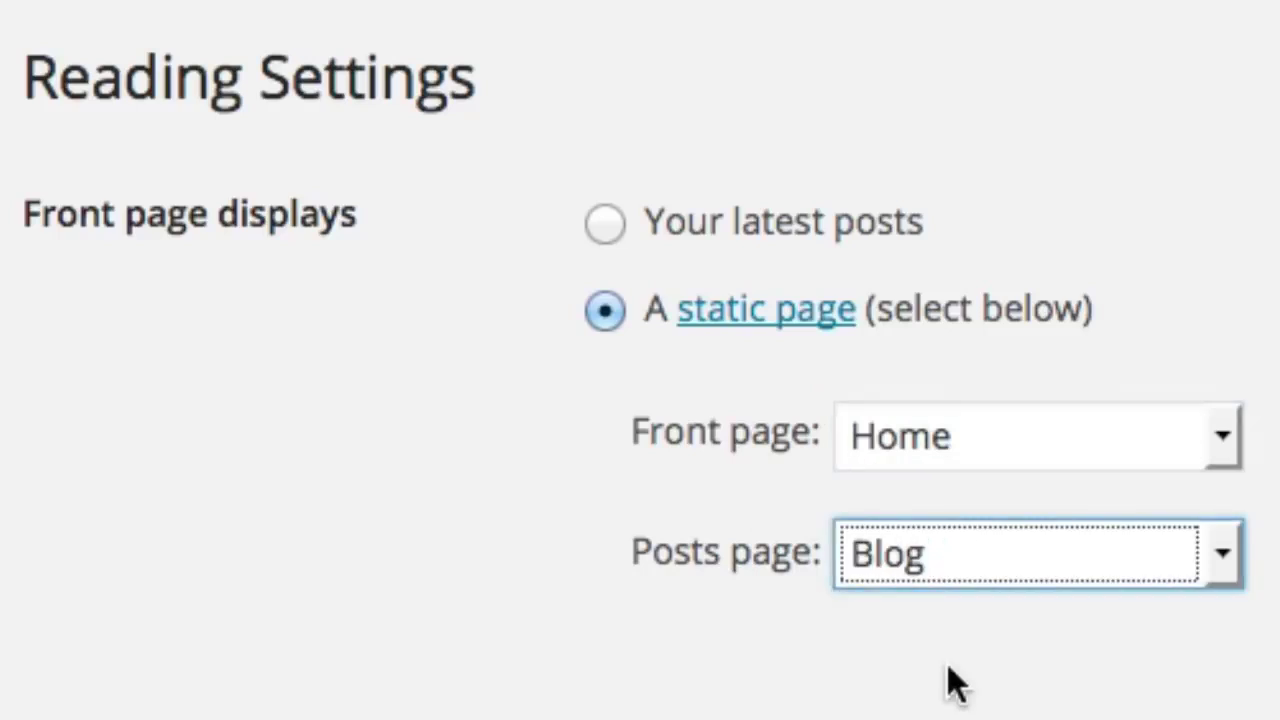
scroll(952, 552, down, 3)
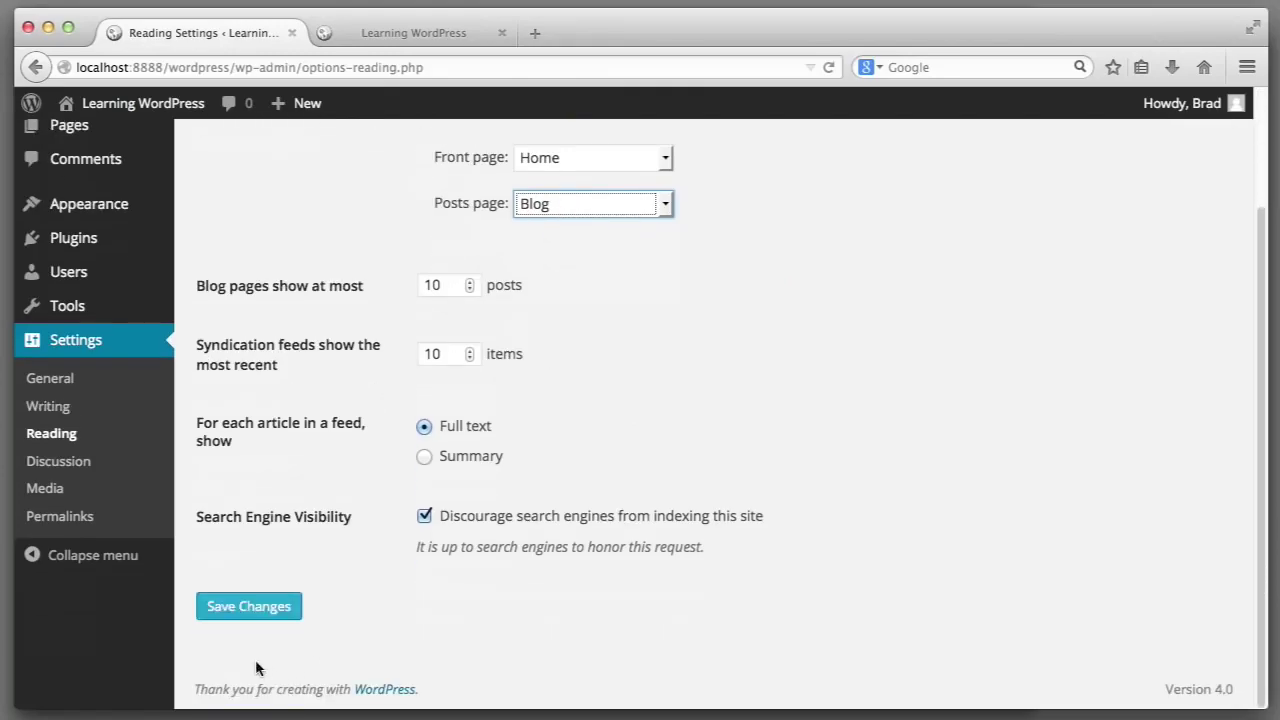
click(257, 609)
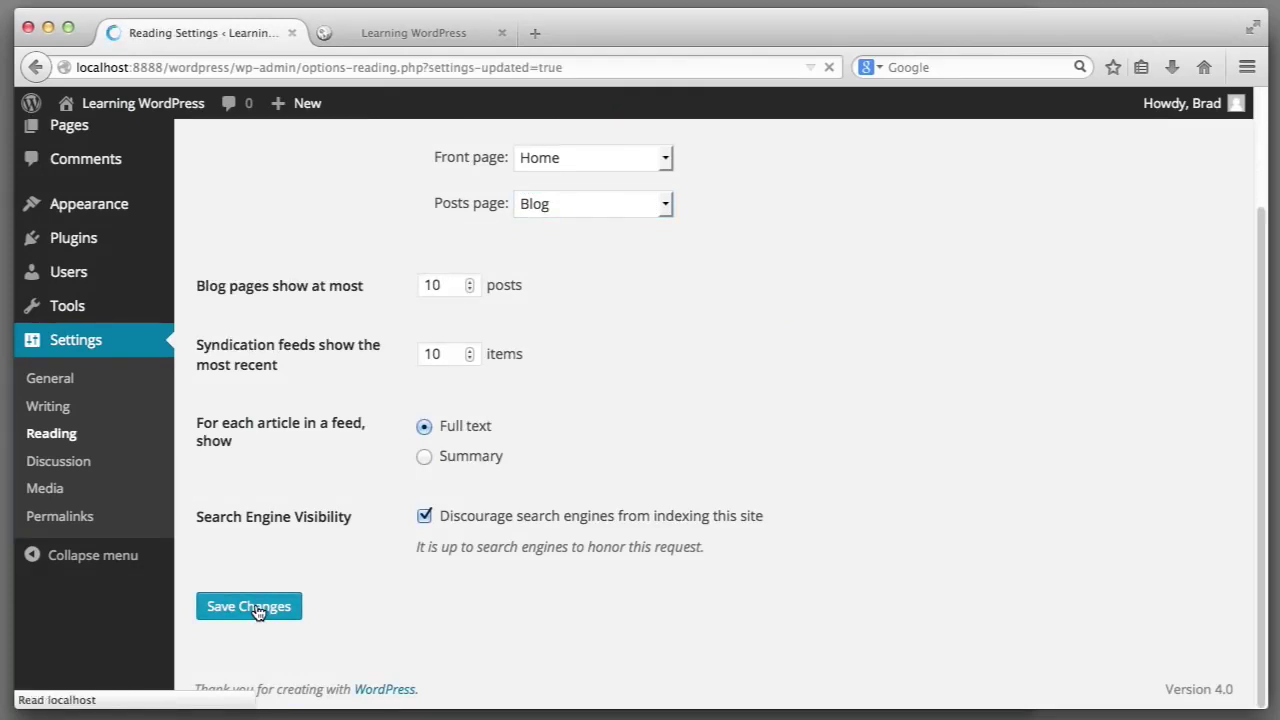
Reload the public site's front page to check its content.
click(422, 33)
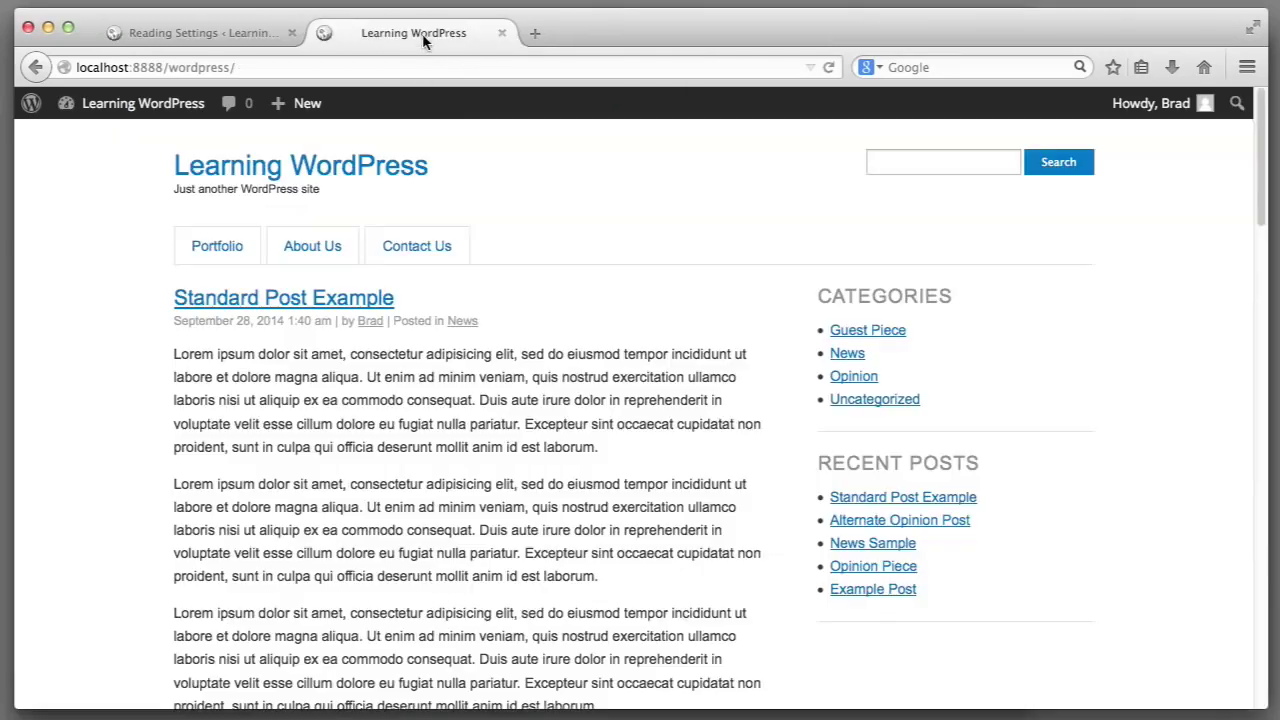
key(super+r)
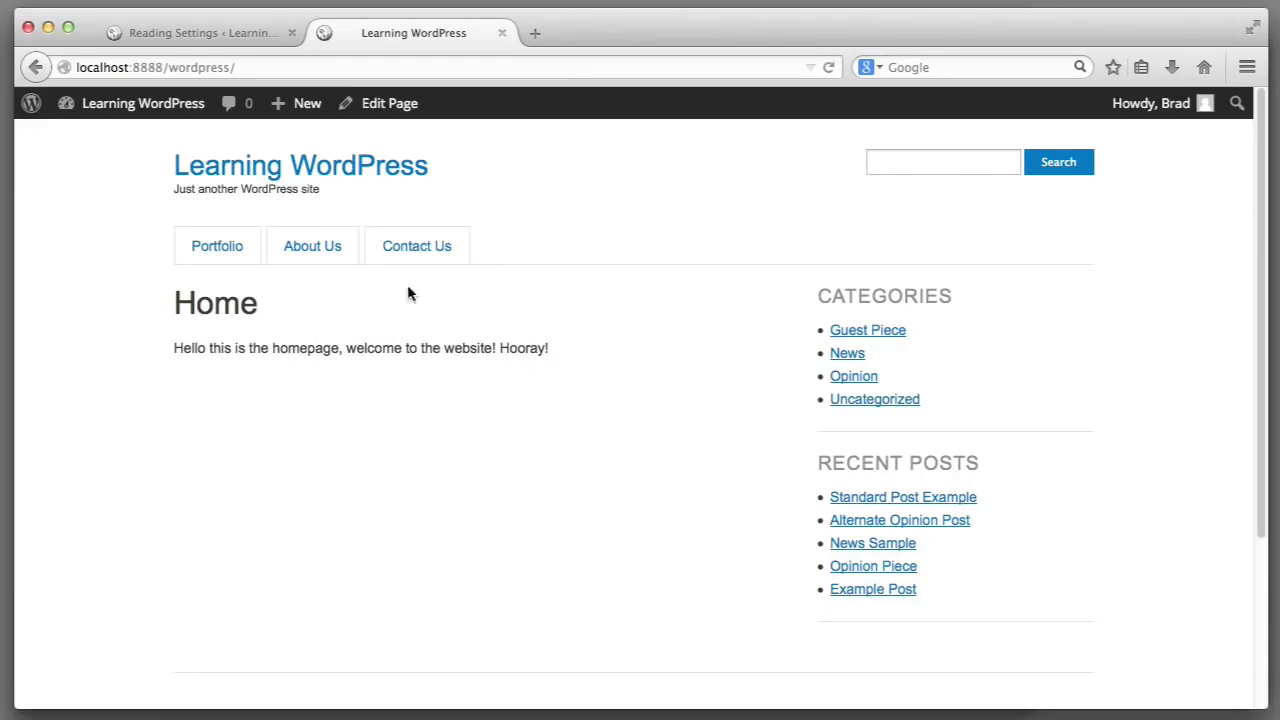
key(super+shift+4)
drag(164, 280, 796, 658)
drag(178, 318, 574, 396)
click(574, 396)
key(super+shift+4)
drag(171, 280, 676, 445)
key(super+shift+4)
drag(484, 224, 612, 266)
Add the Blog page to the Primary Menu Links menu between Portfolio and About Us, and save the menu.
click(221, 28)
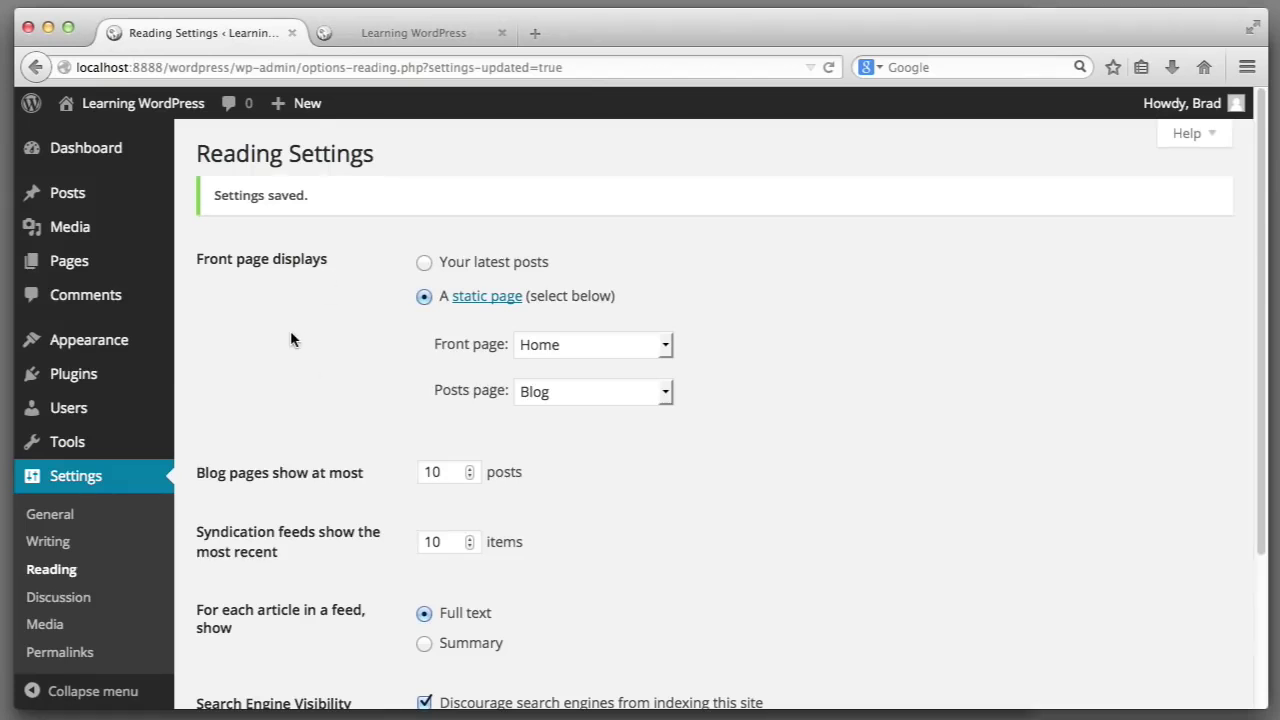
mouse_move(92, 344)
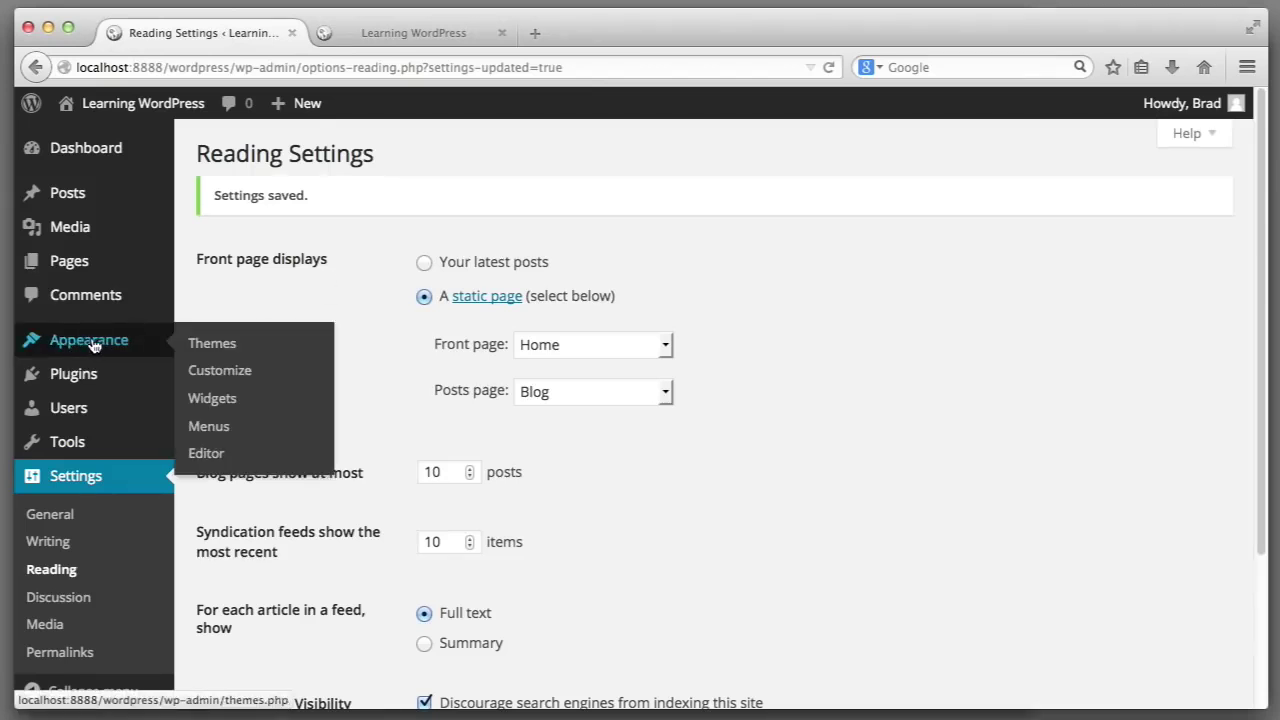
click(243, 429)
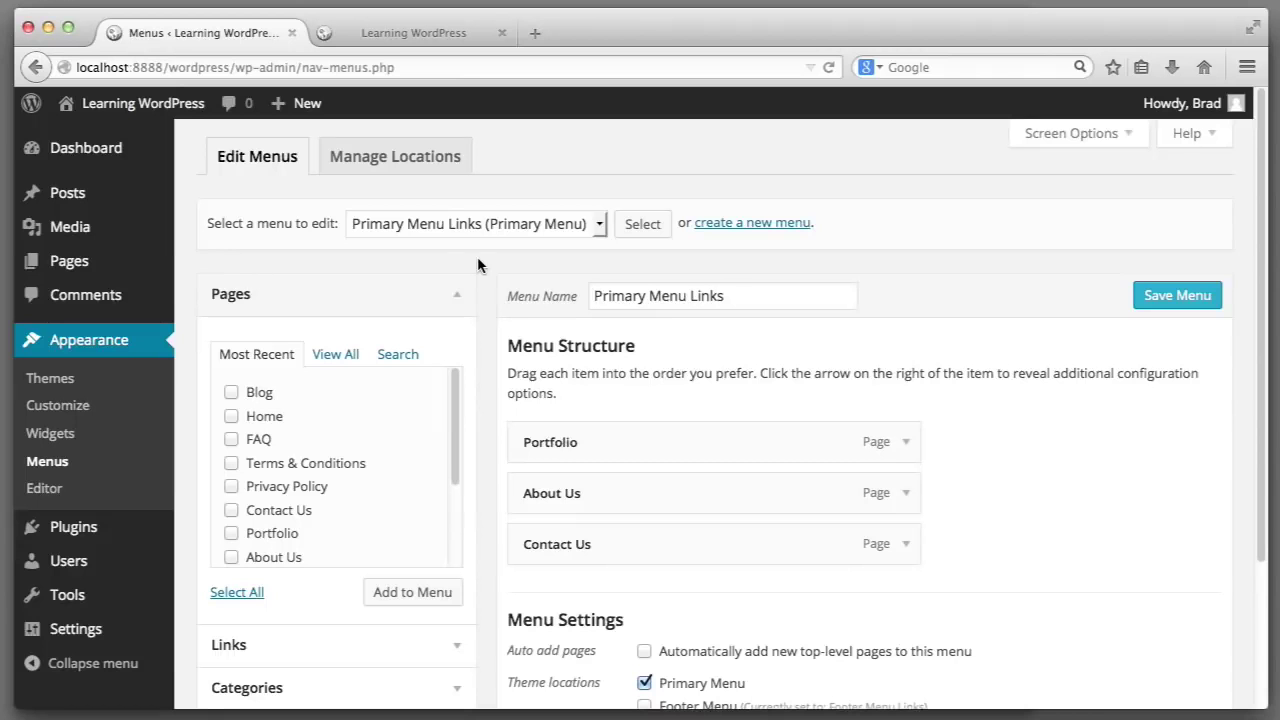
drag(775, 297, 568, 297)
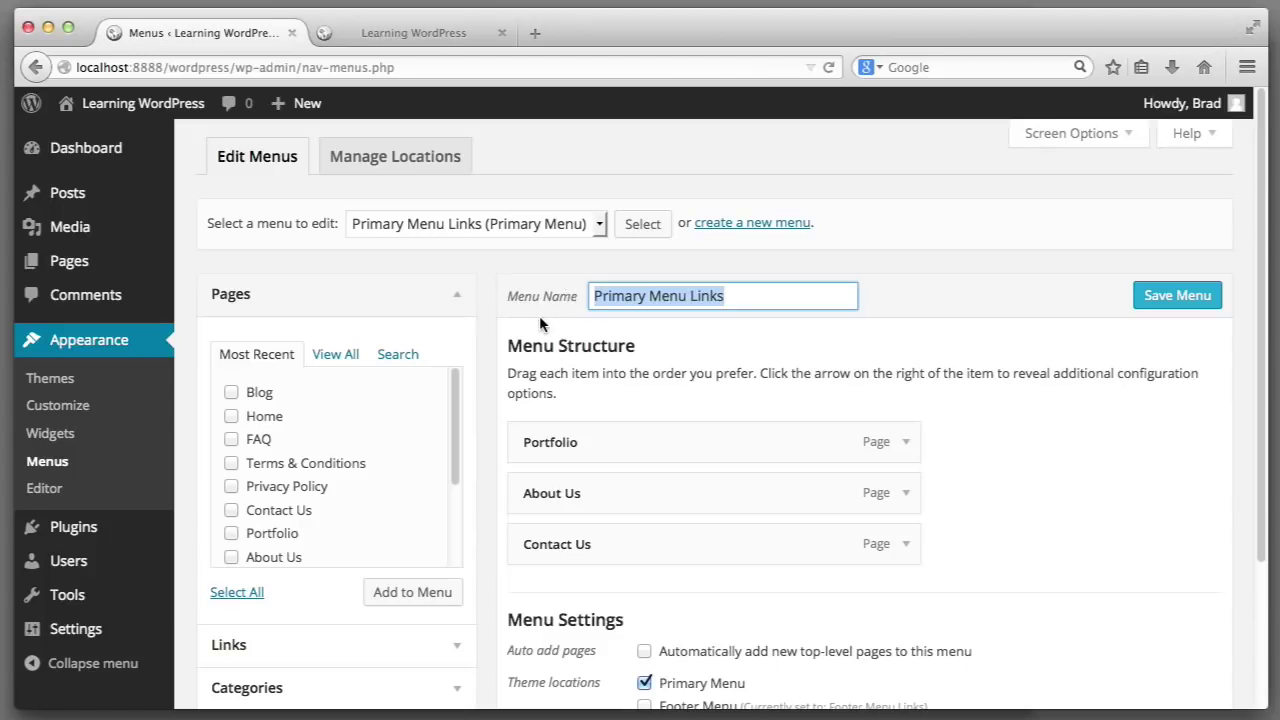
click(231, 394)
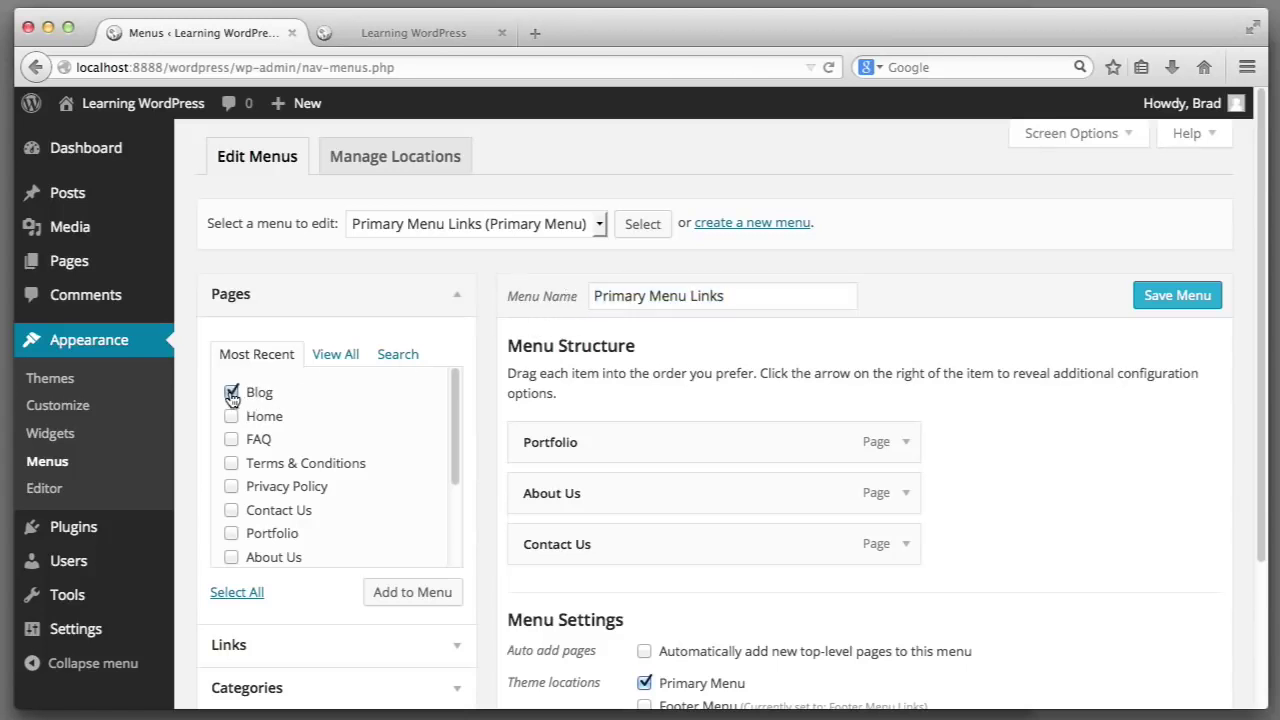
click(436, 594)
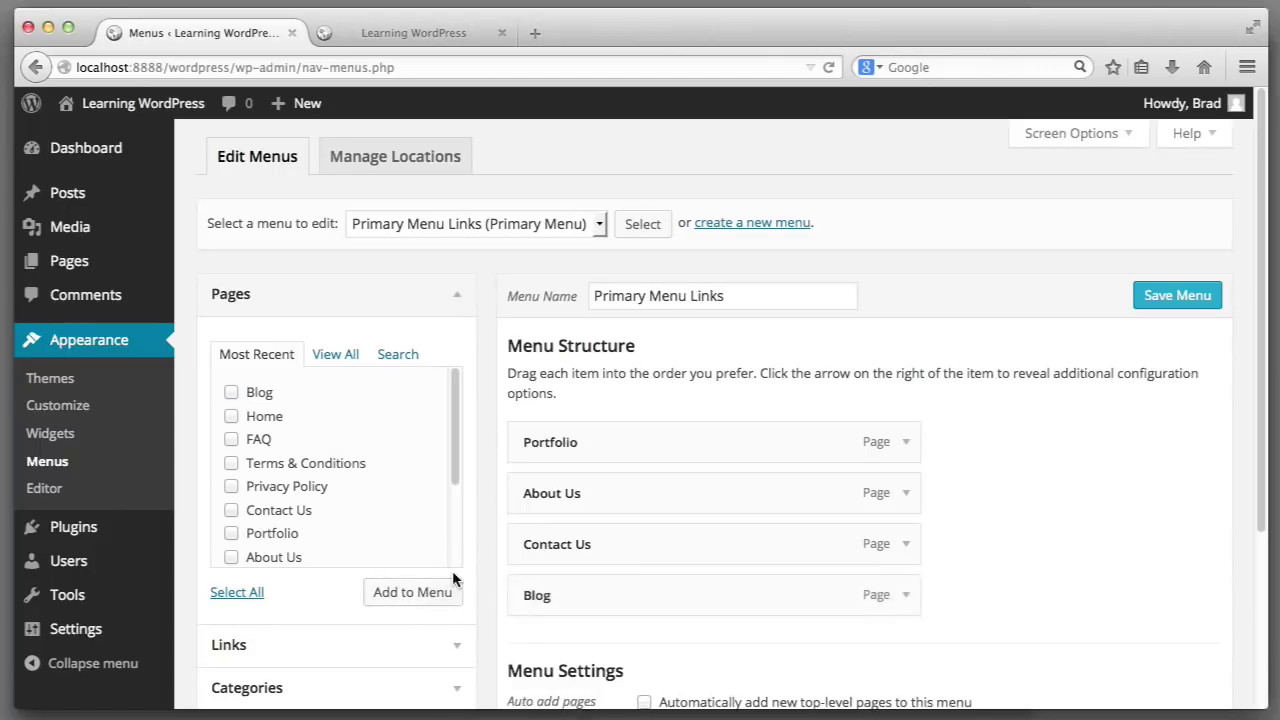
drag(544, 593, 548, 488)
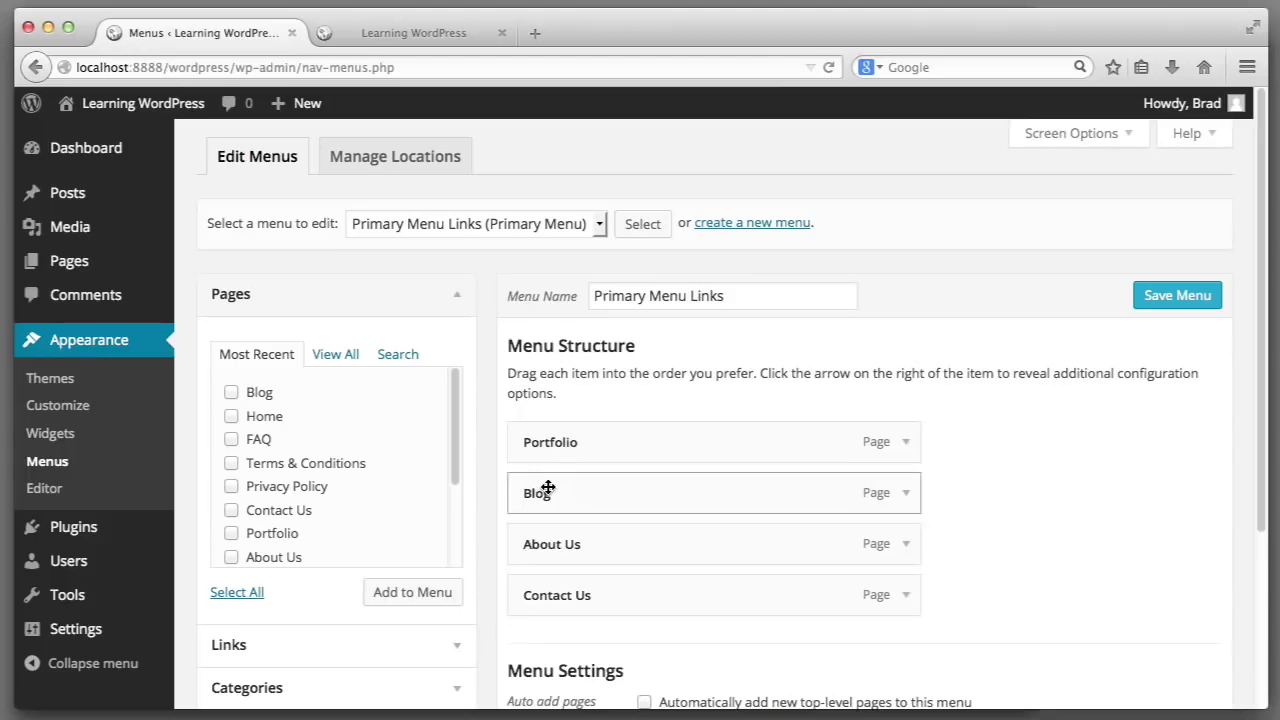
click(1148, 310)
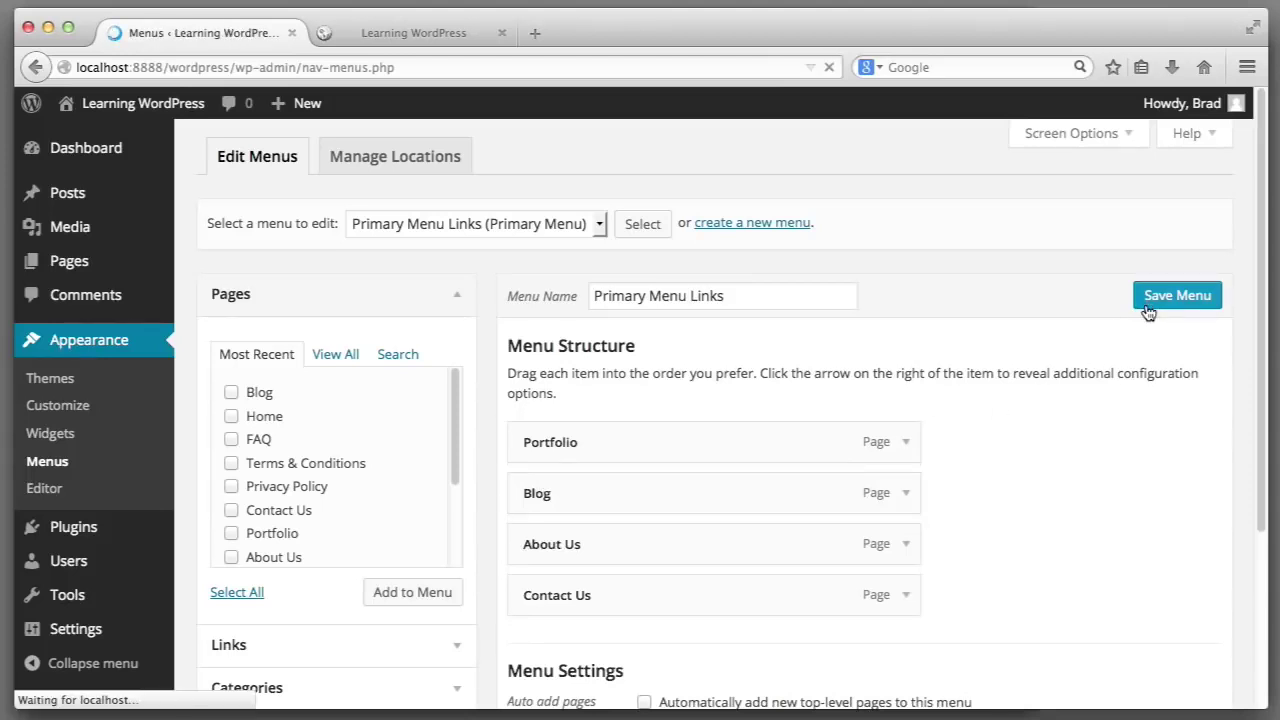
Reload the public site, open Blog from its navigation and look through the listed posts.
click(446, 36)
click(830, 65)
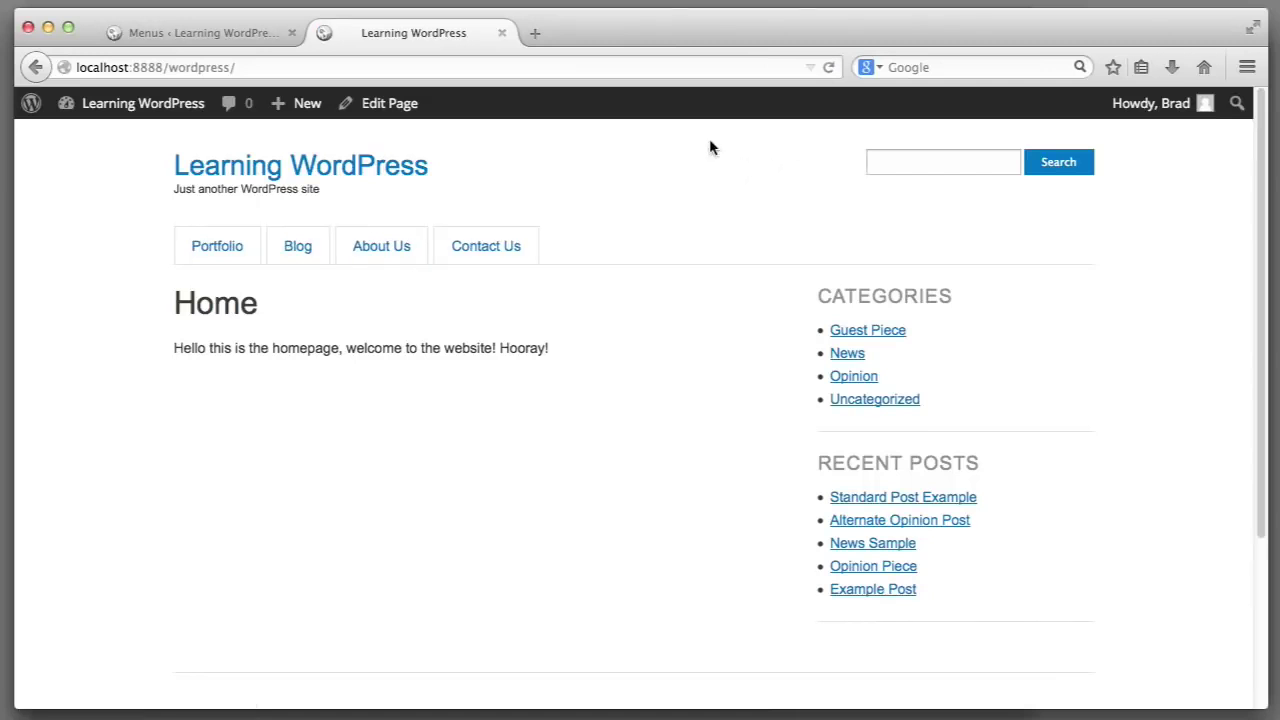
click(294, 246)
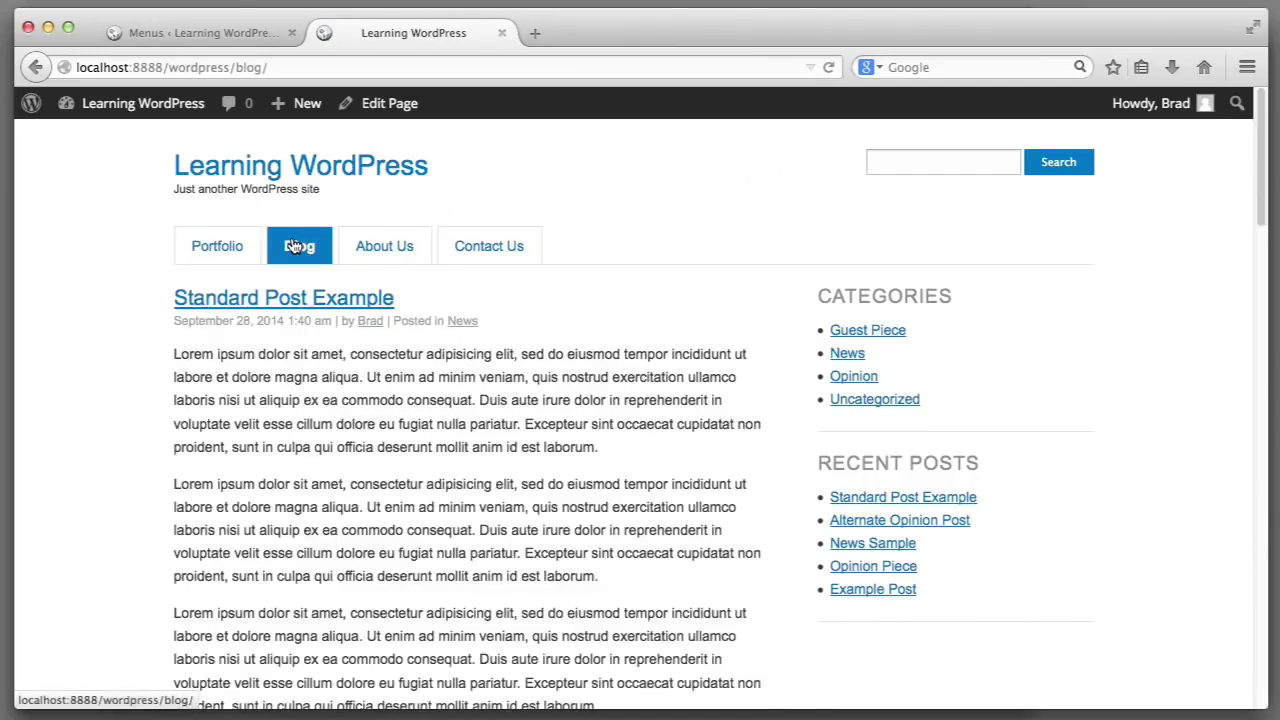
scroll(160, 305, down, 10)
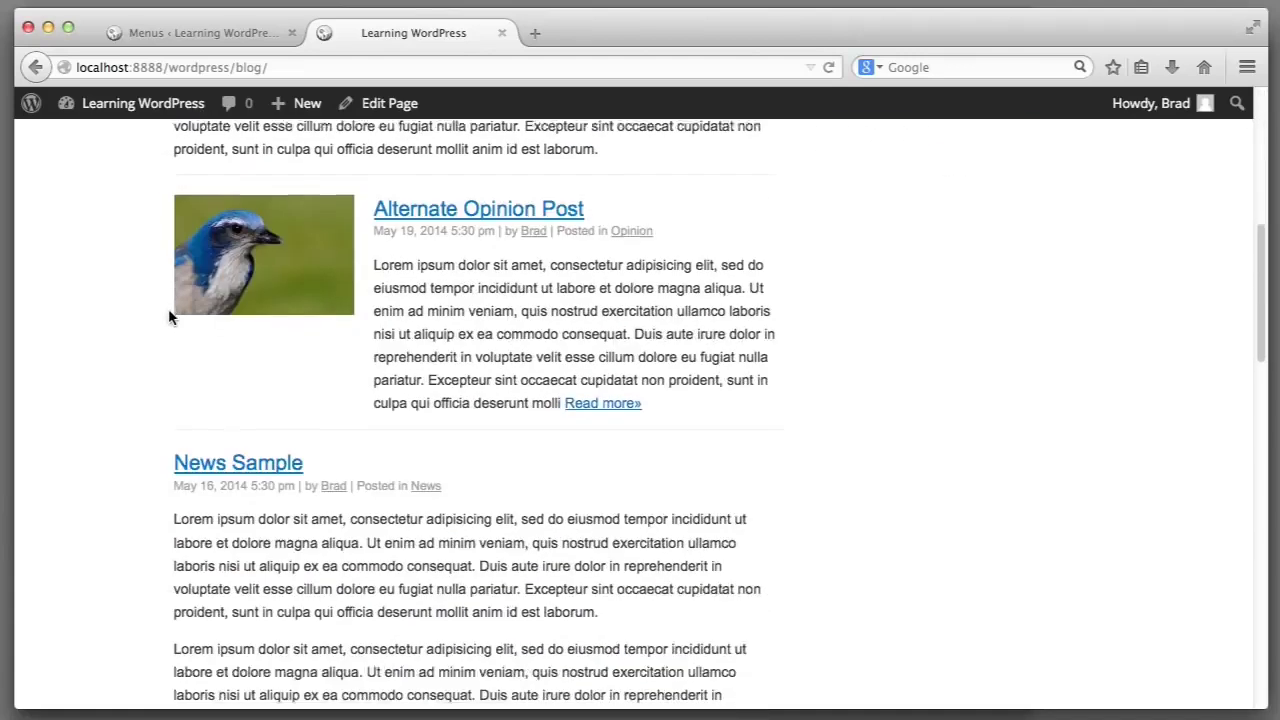
scroll(168, 310, up, 5)
scroll(170, 310, up, 5)
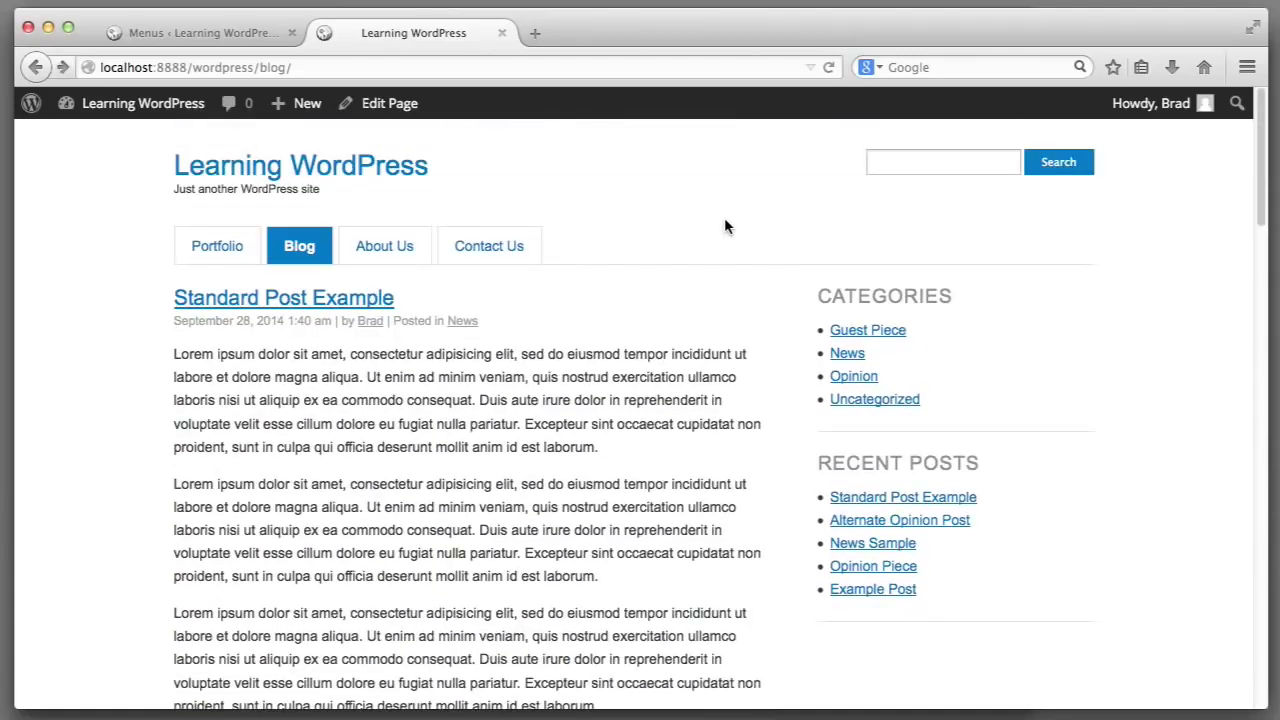
Open the public site's front page and review the content loop in page.php that renders it.
click(396, 163)
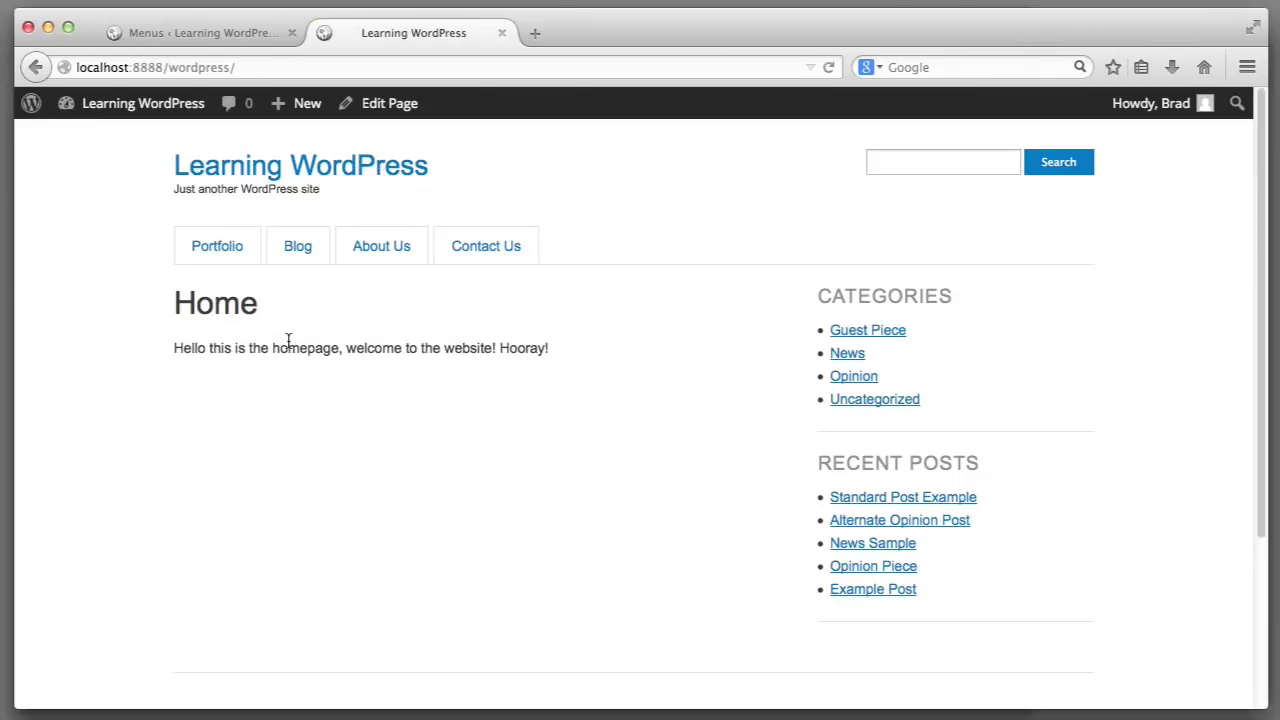
key(super+shift+4)
drag(163, 279, 1059, 635)
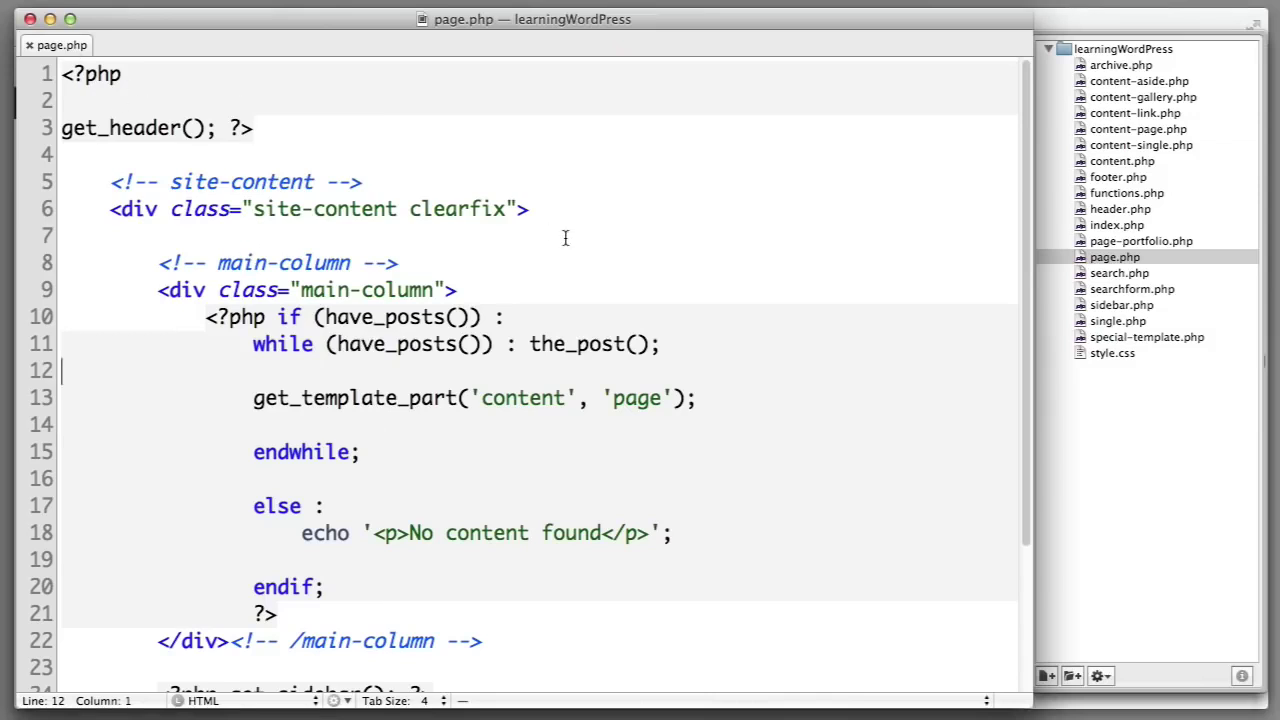
drag(205, 118, 278, 614)
click(278, 614)
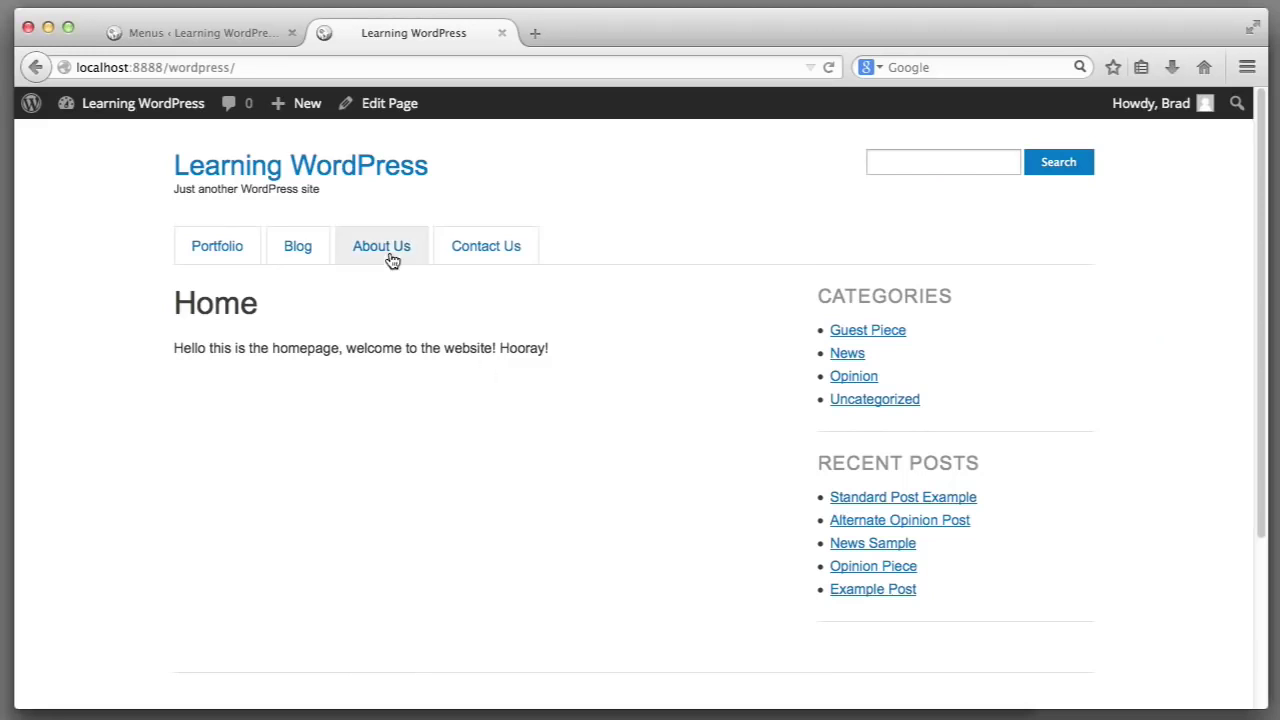
Browse the About Us and Contact Us pages to compare their layout, and return to the front page.
click(389, 257)
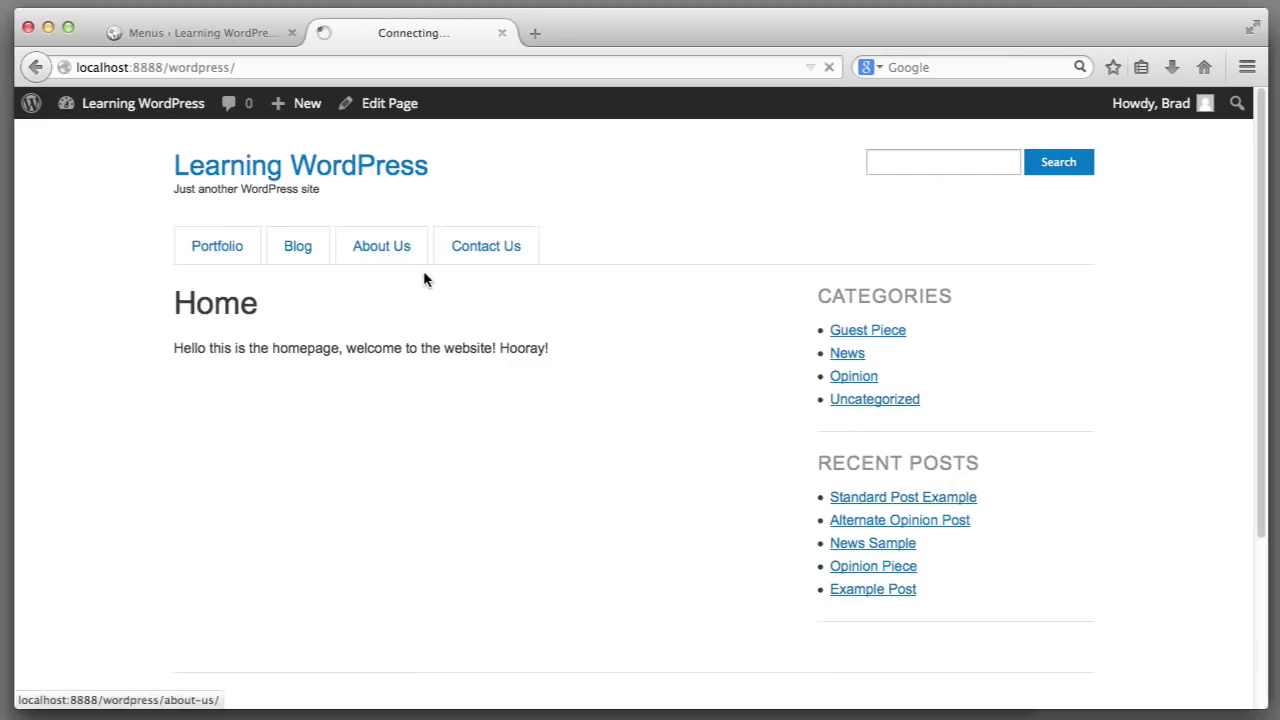
click(476, 252)
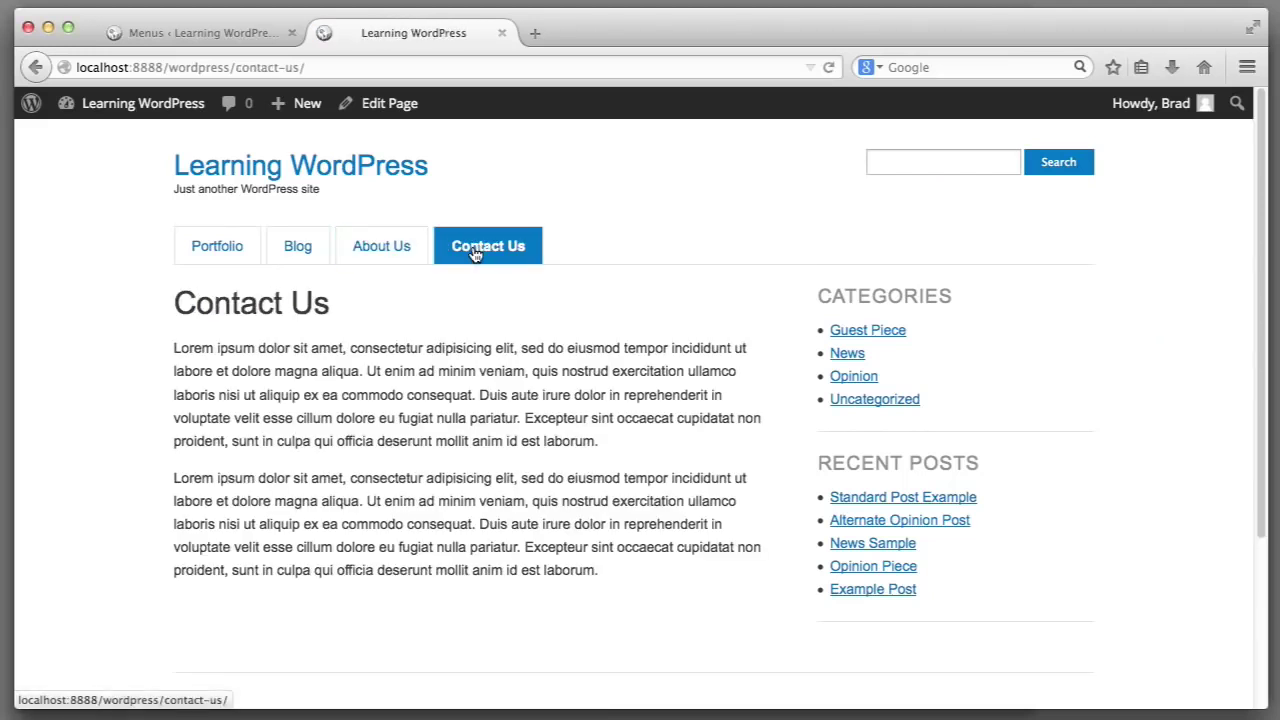
click(414, 171)
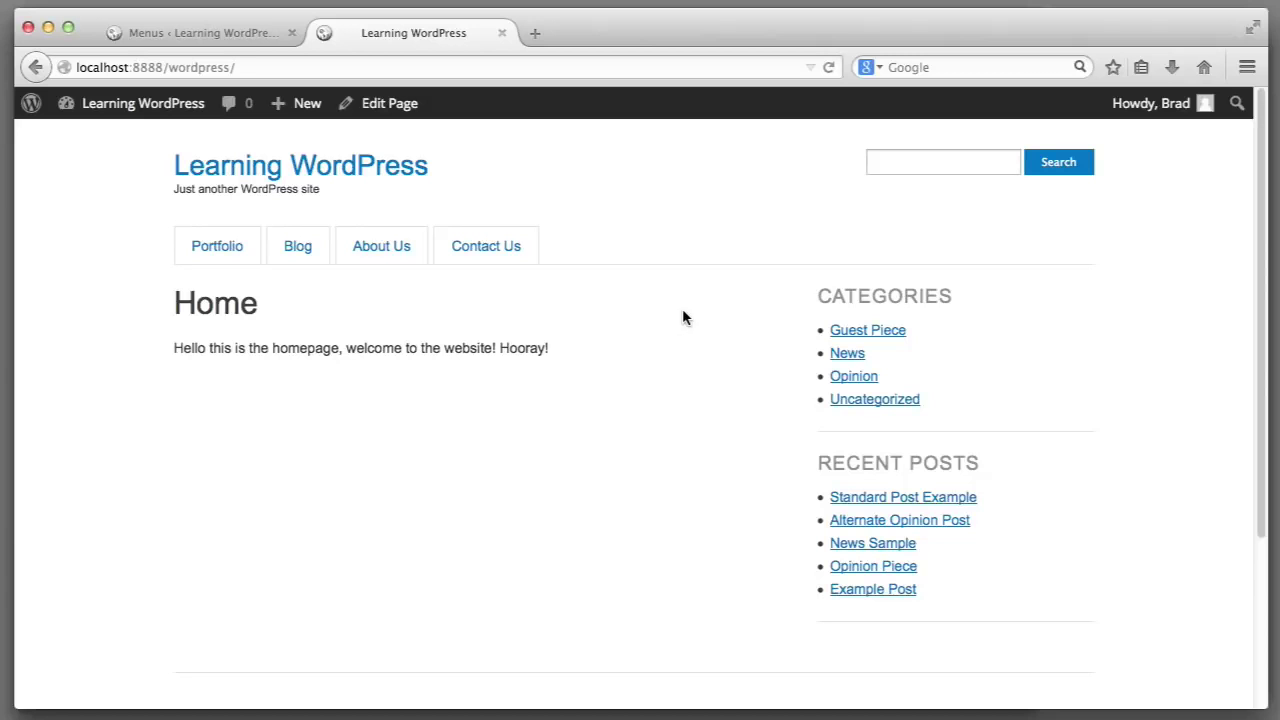
Open the Home page for editing and check its available page templates, keeping Default Template.
click(195, 33)
mouse_move(85, 234)
click(85, 262)
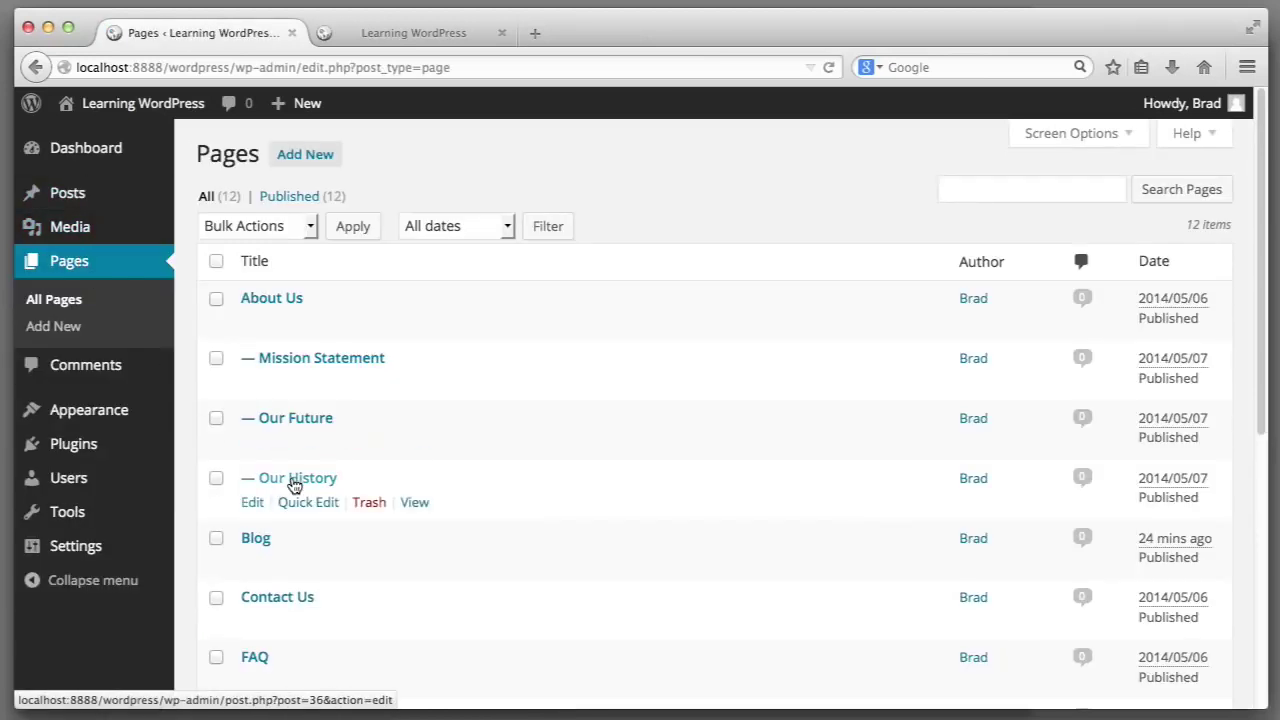
scroll(296, 480, down, 5)
click(265, 446)
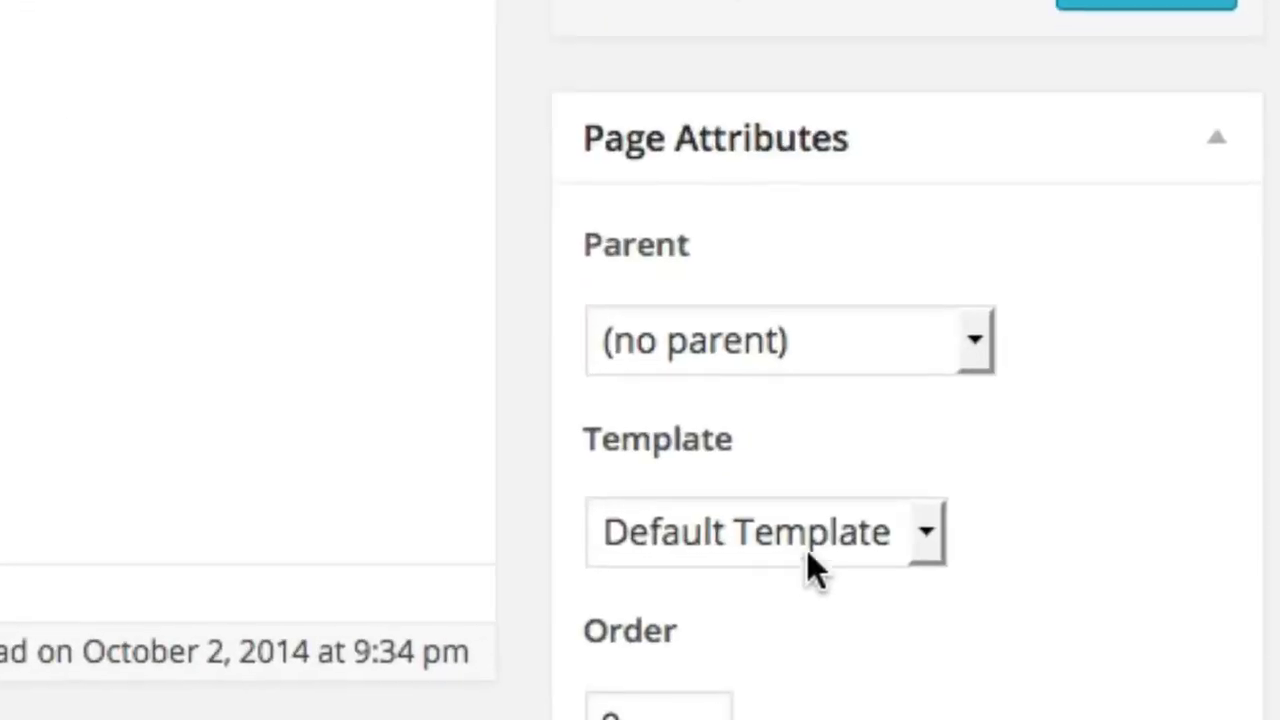
click(1051, 629)
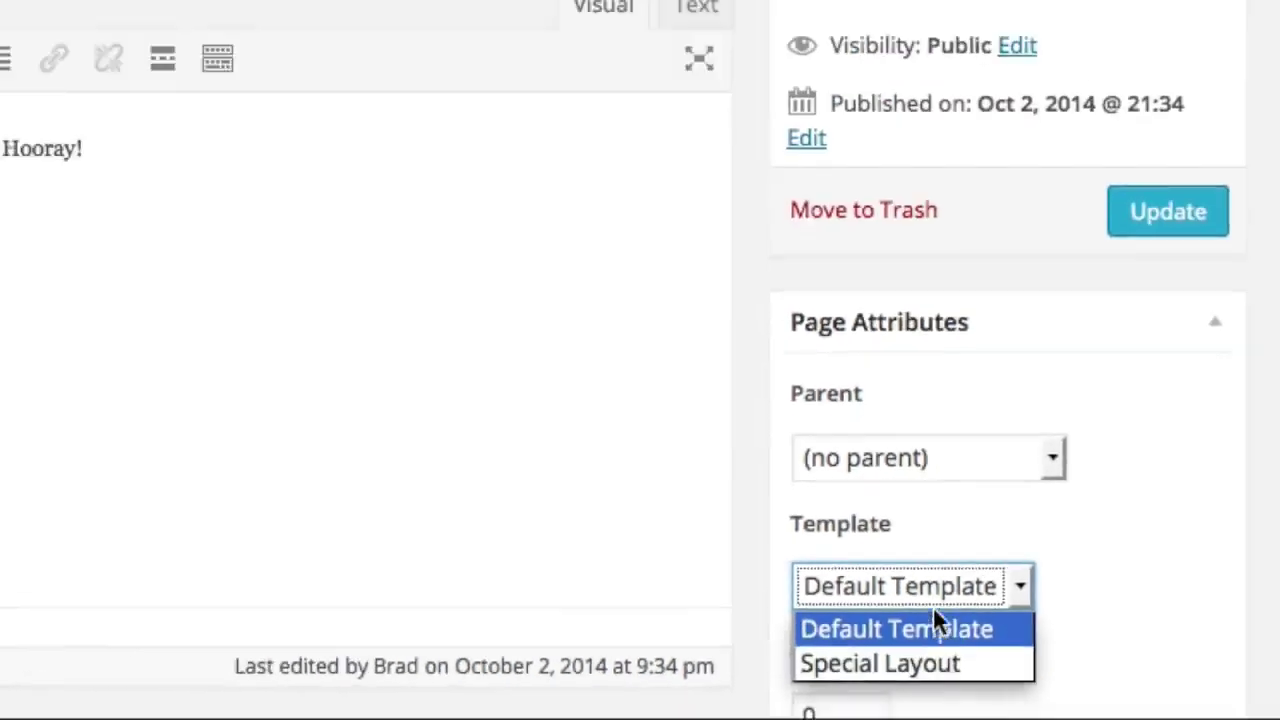
click(935, 625)
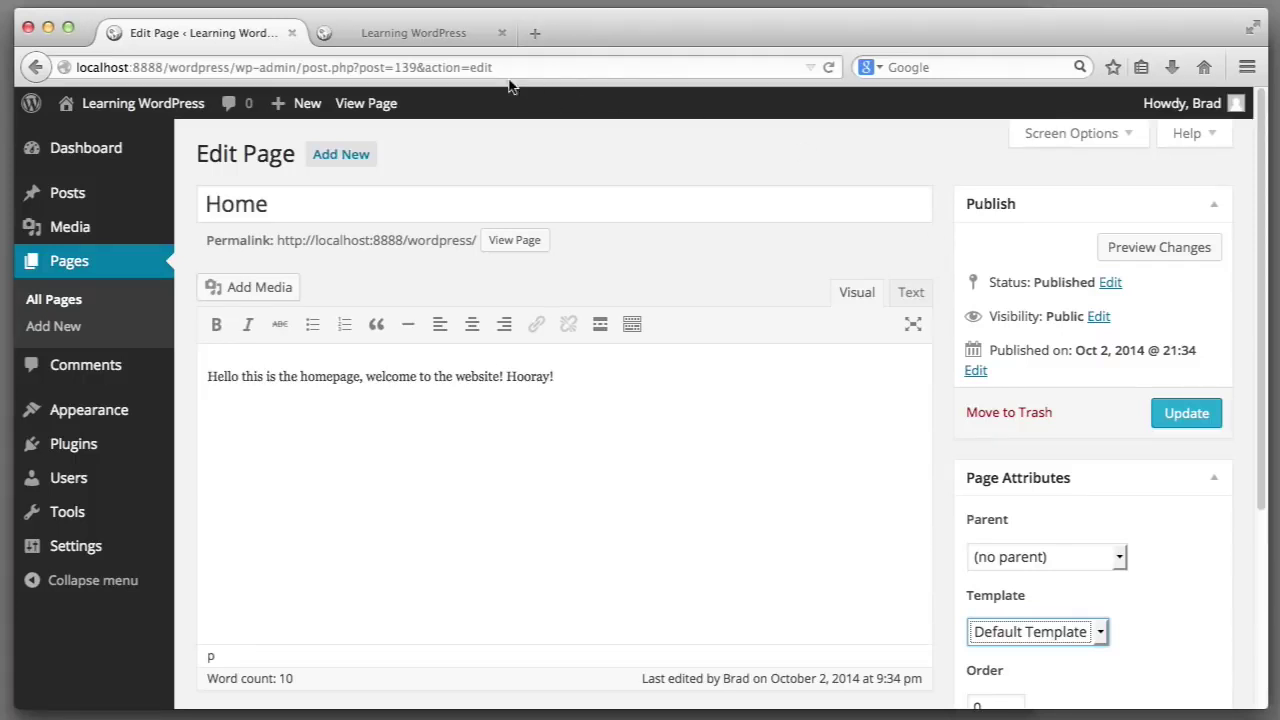
View the public front page once more and recheck the Template options in the Home page's attributes.
click(453, 41)
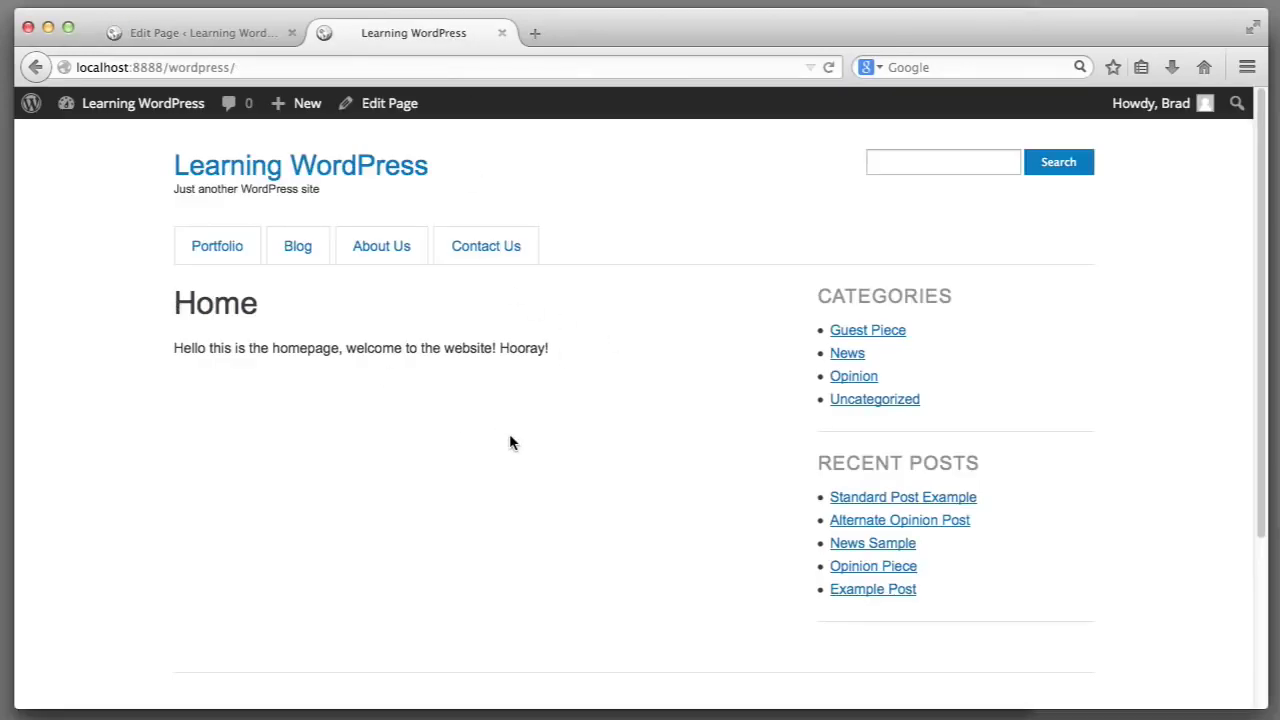
click(227, 33)
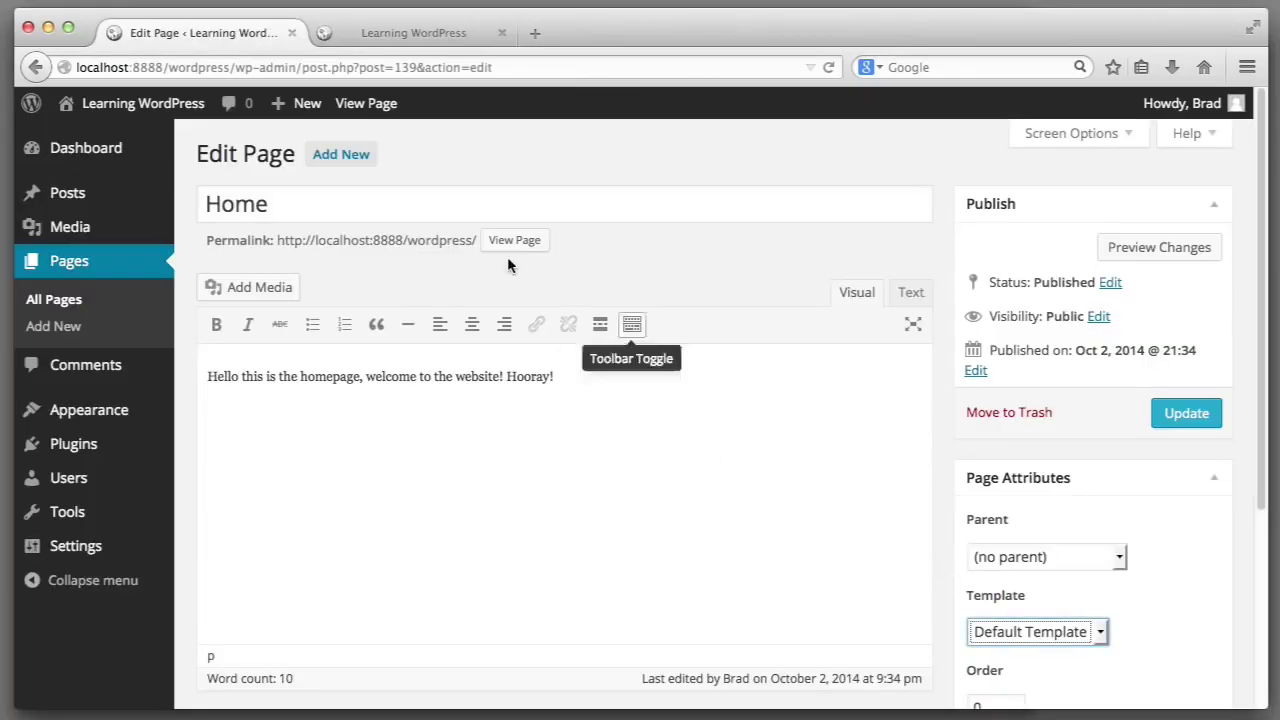
click(1004, 632)
click(1004, 632)
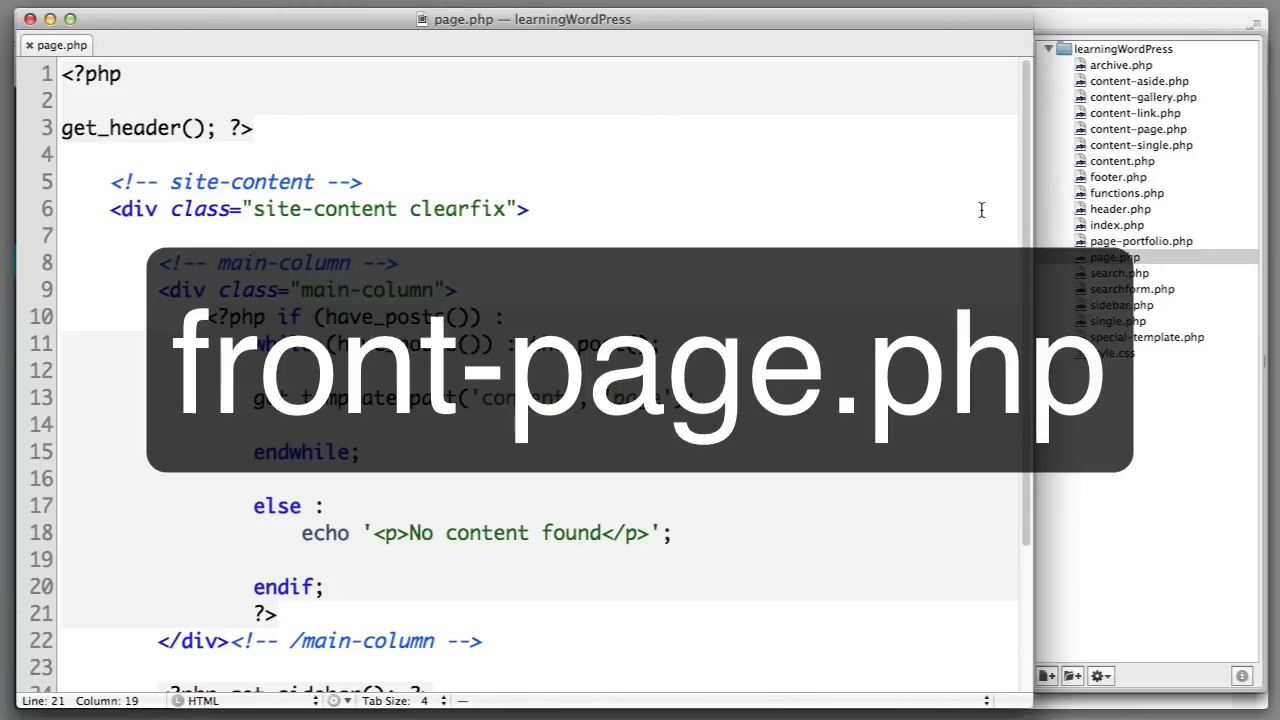
Create a new empty file named front-page.php in the learningWordPress theme folder.
right_click(1095, 52)
click(1100, 57)
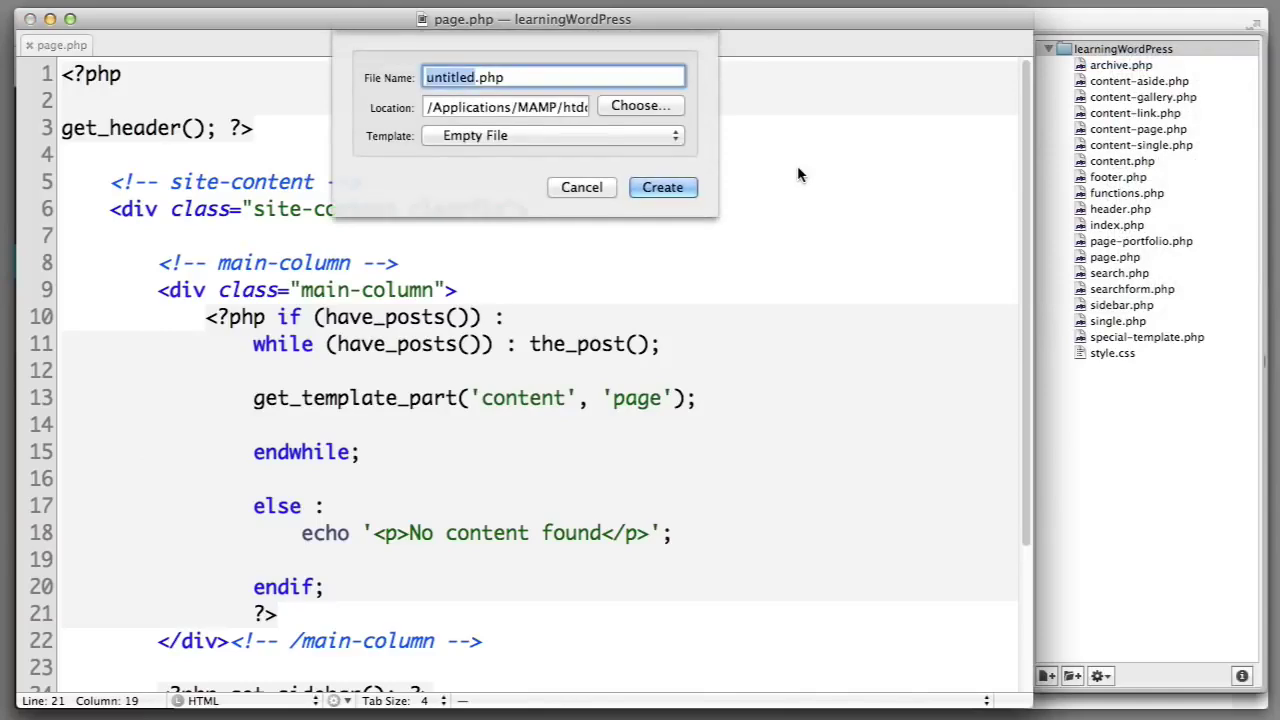
text(front-page)
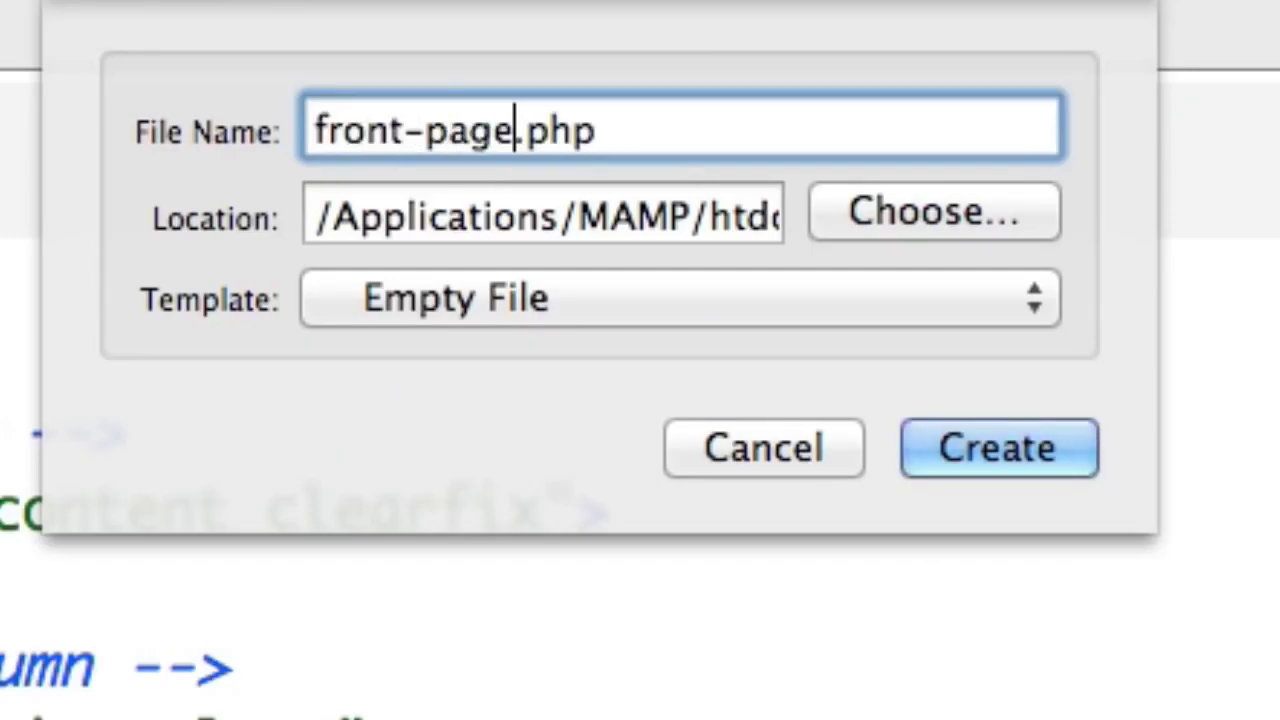
key(Return)
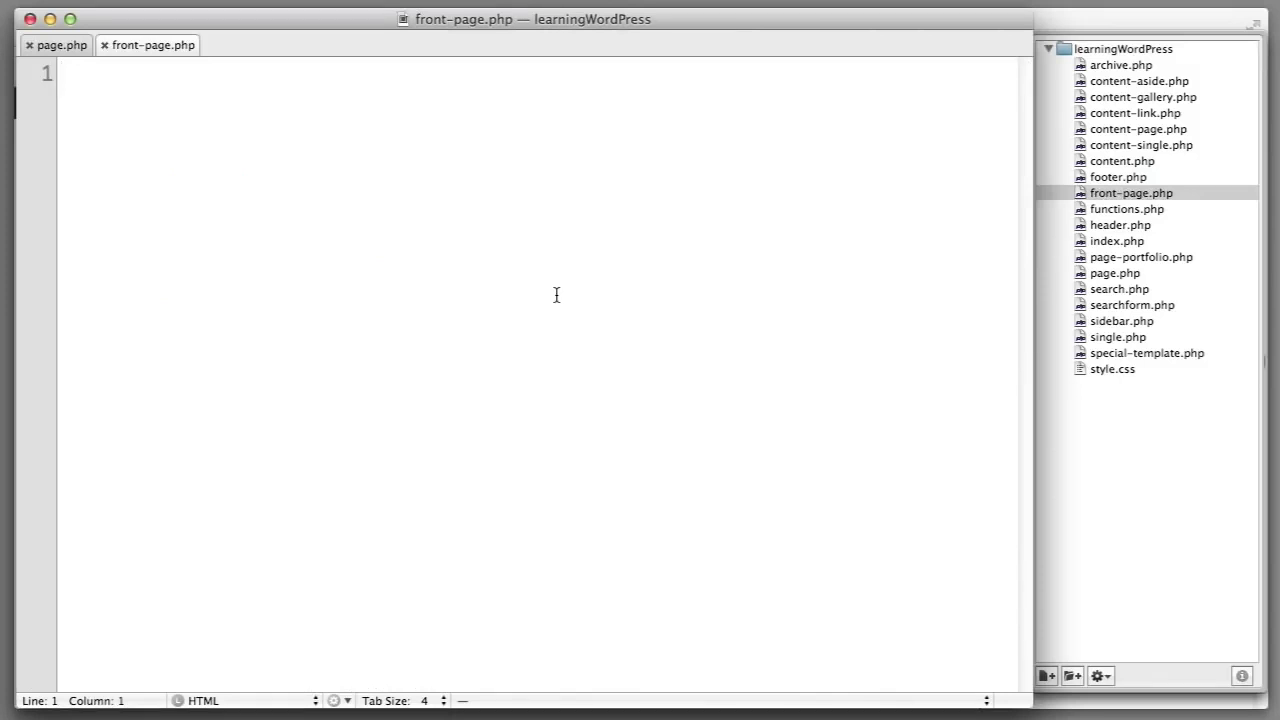
Put the test text "Oh hai." in front-page.php and reload the public front page to test the template.
text(Oh hai.)
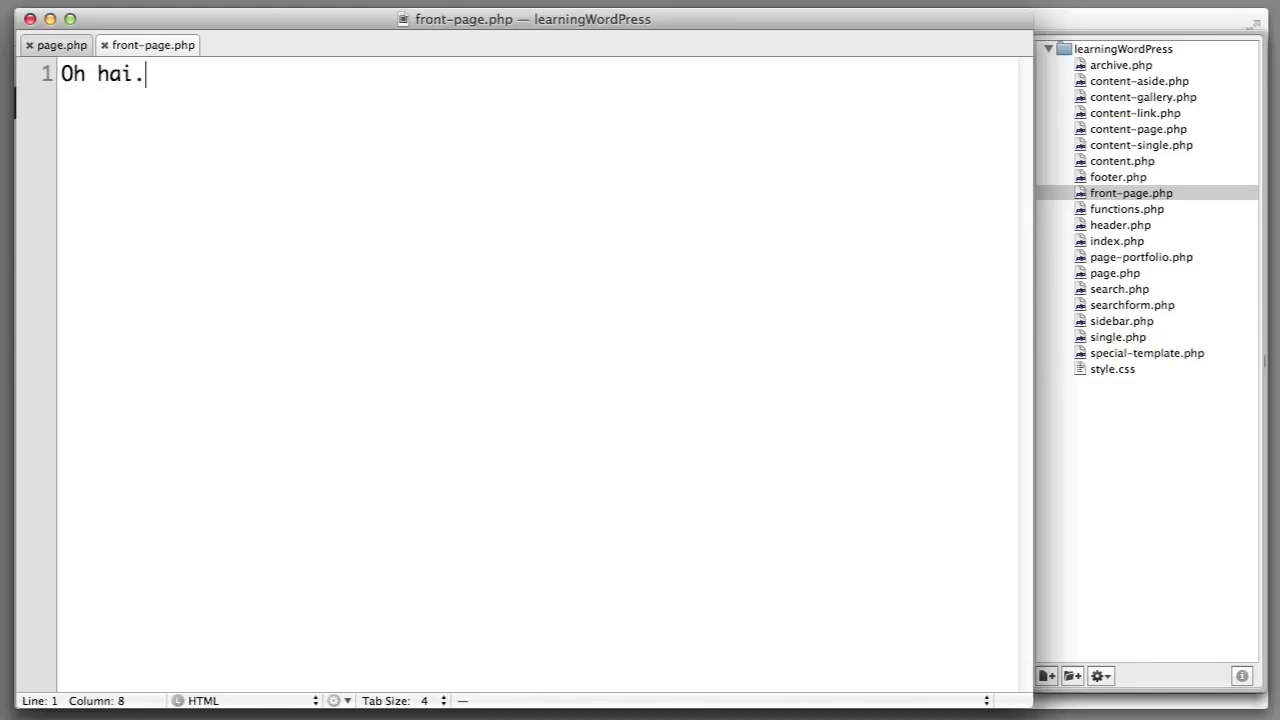
key(super+Tab)
key(super+r)
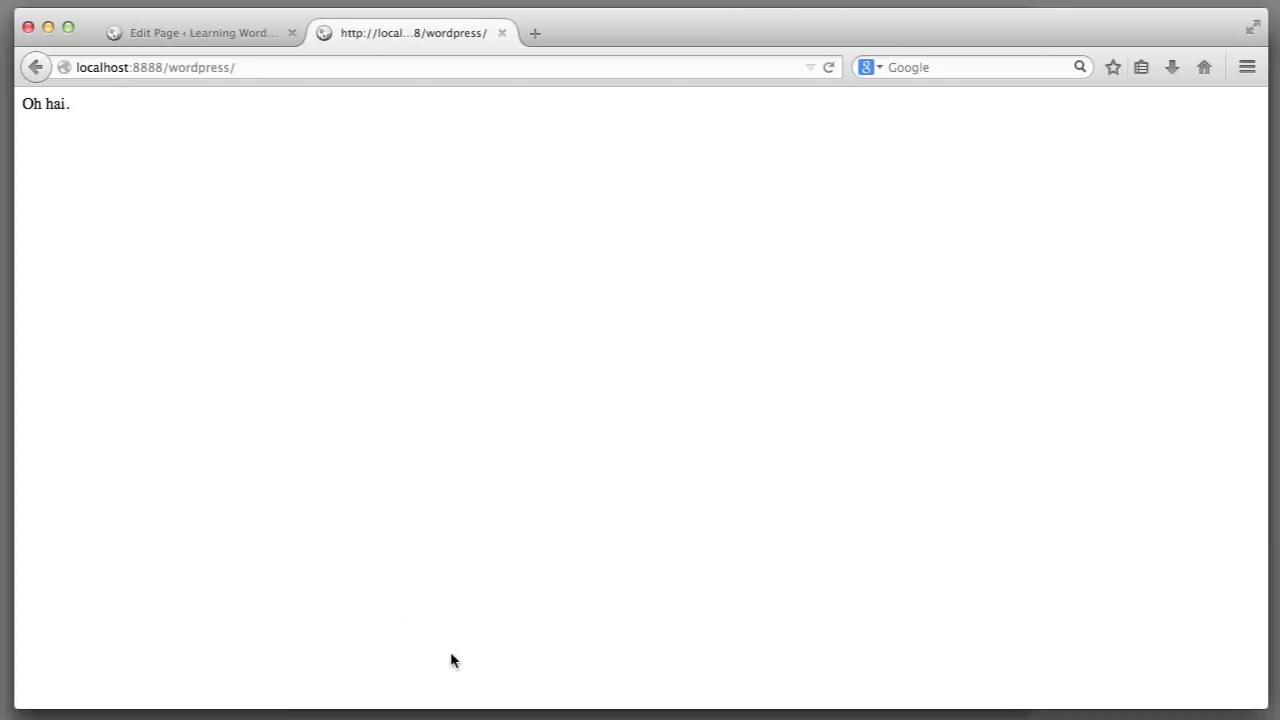
key(super+Tab)
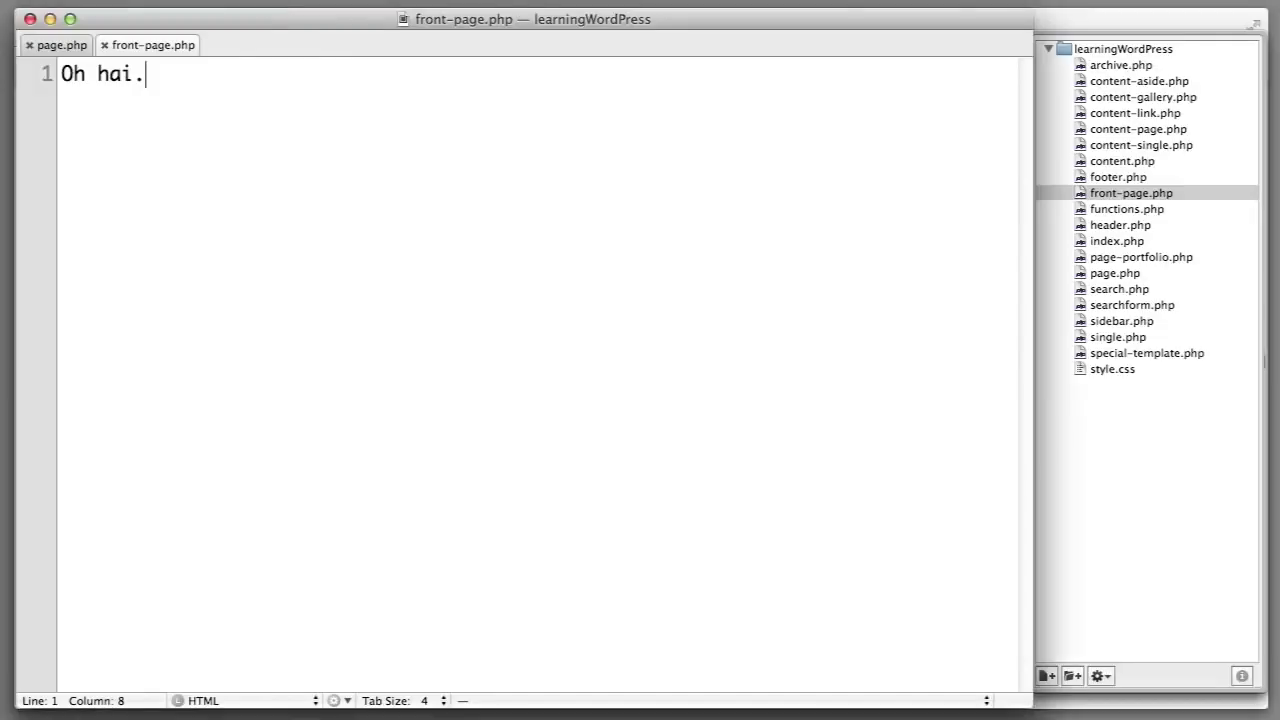
Replace the entire contents of front-page.php with a copy of all the code in page.php.
click(84, 46)
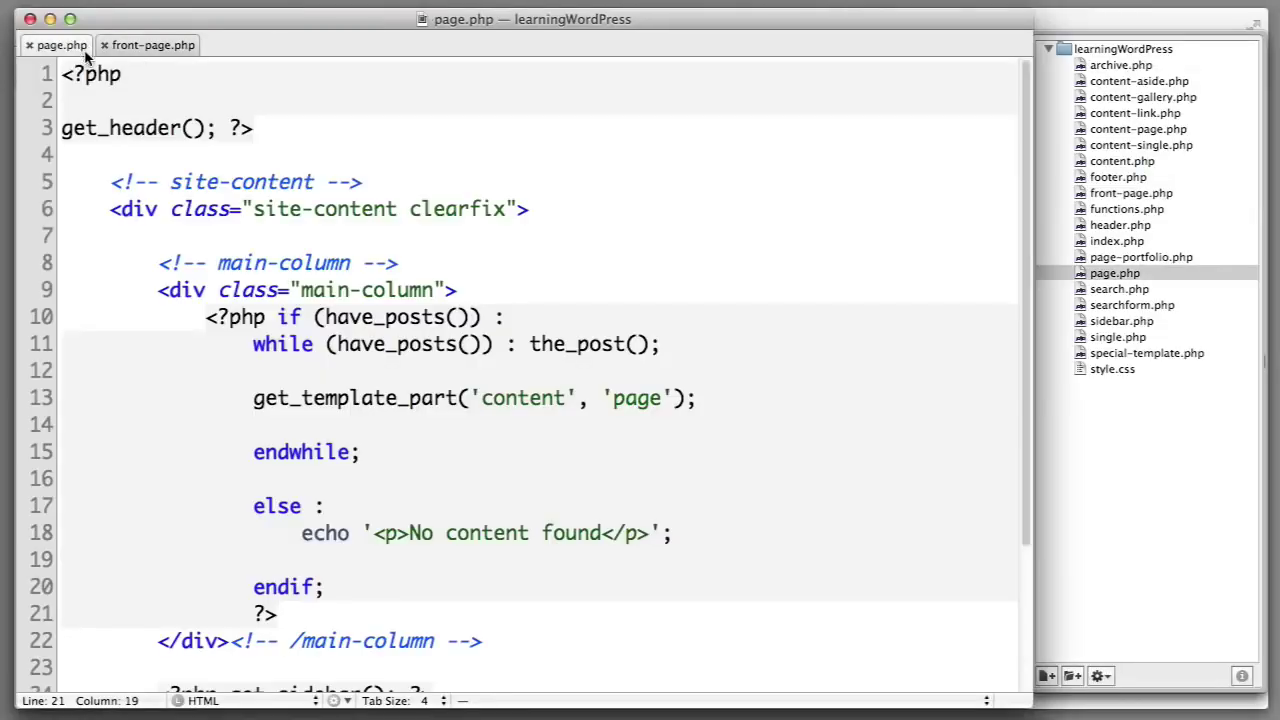
click(187, 153)
key(super+a)
key(super+c)
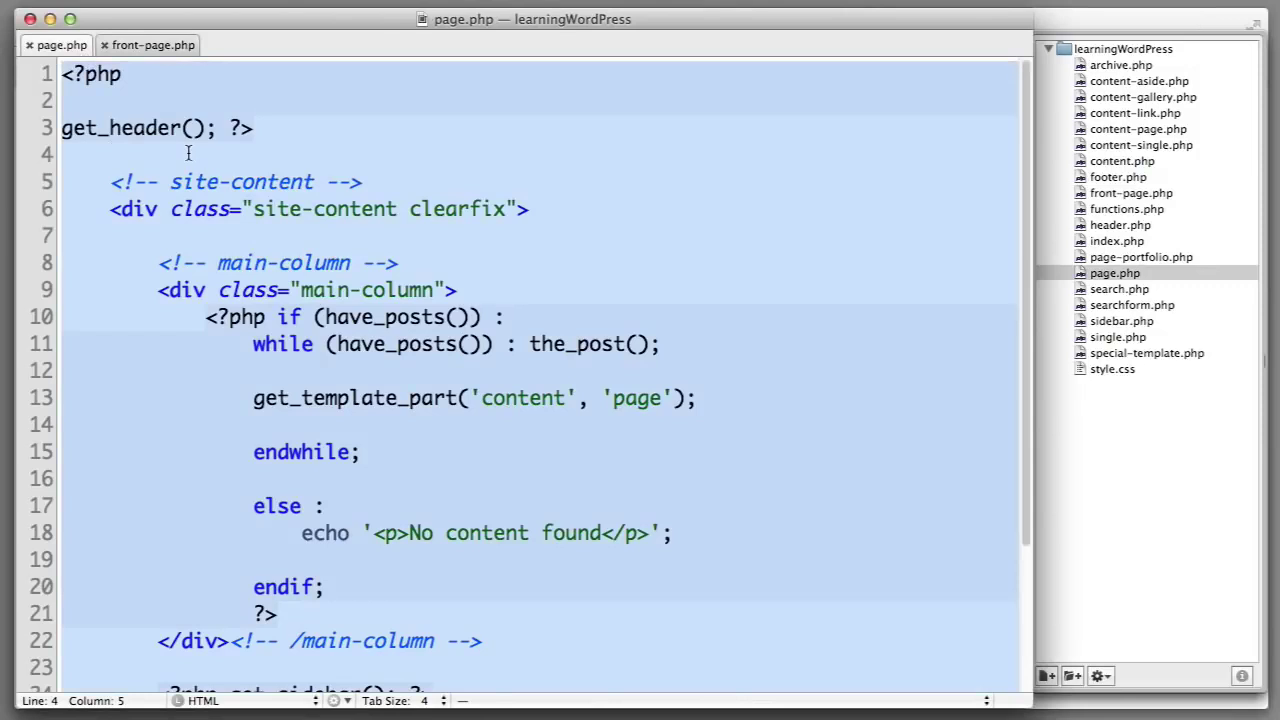
click(155, 45)
key(super+a)
key(BackSpace)
key(super+v)
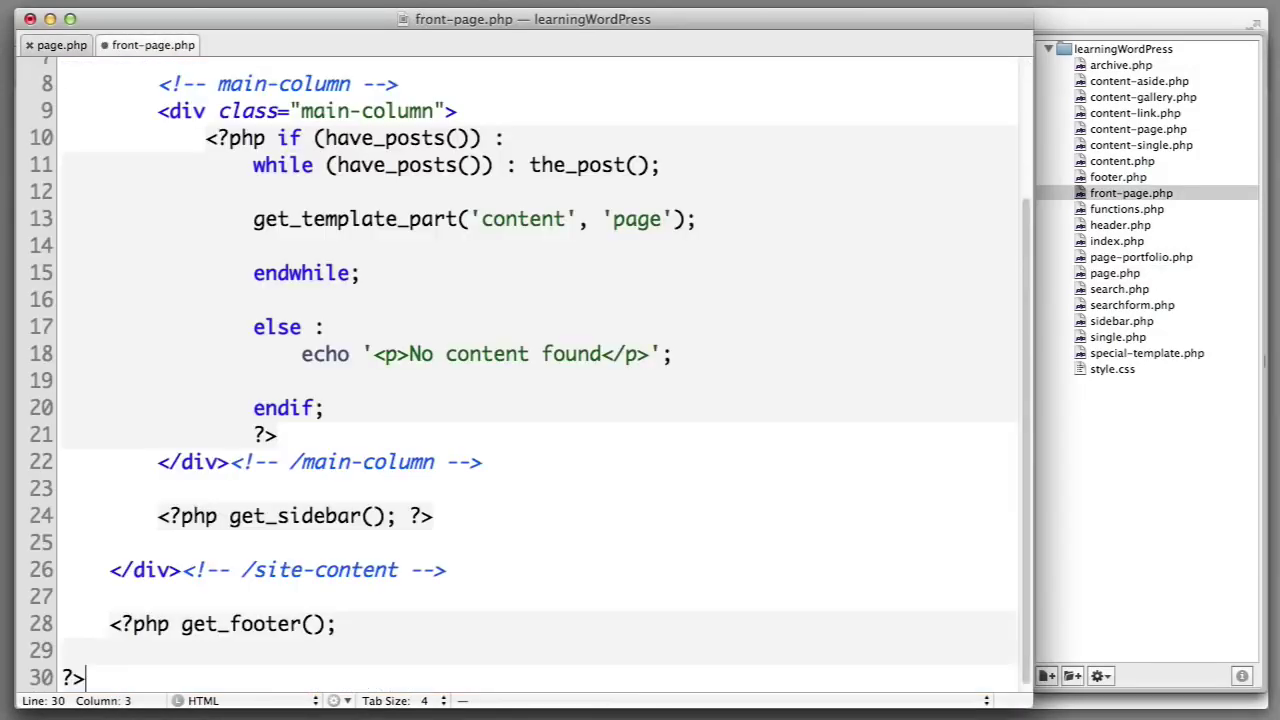
Remove the get_sidebar() call from front-page.php.
scroll(223, 174, up, 3)
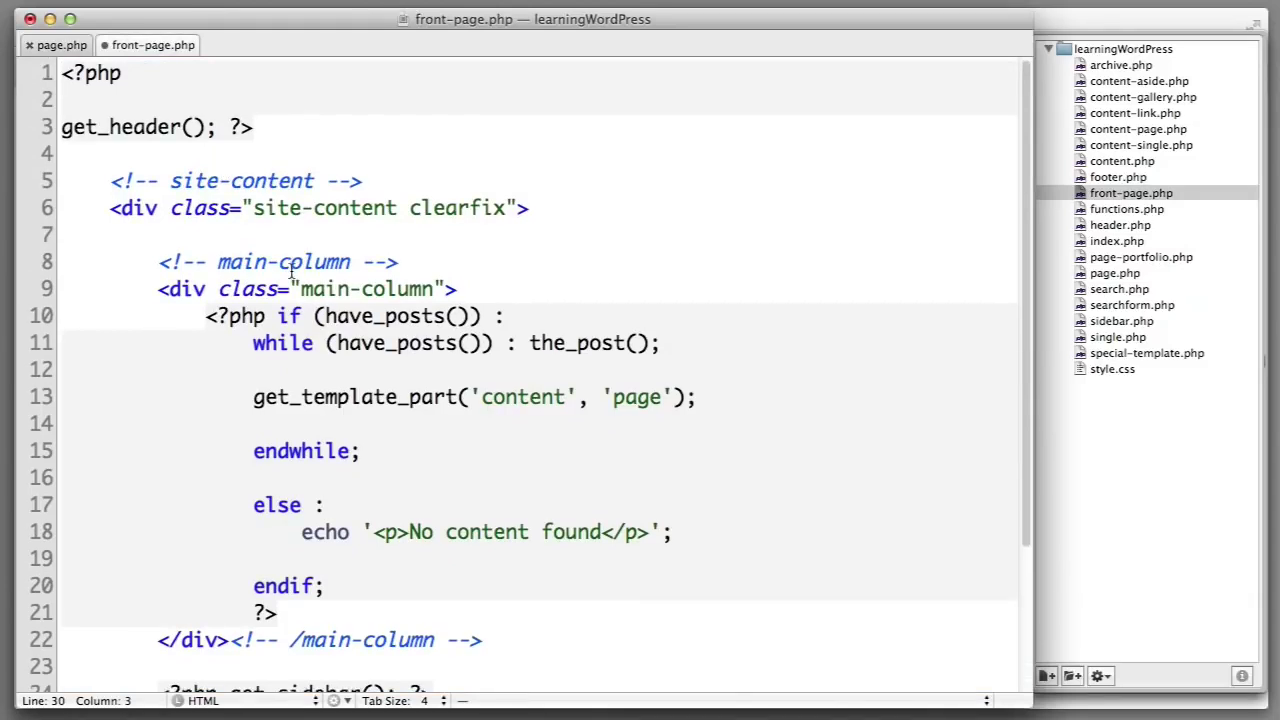
scroll(290, 268, down, 5)
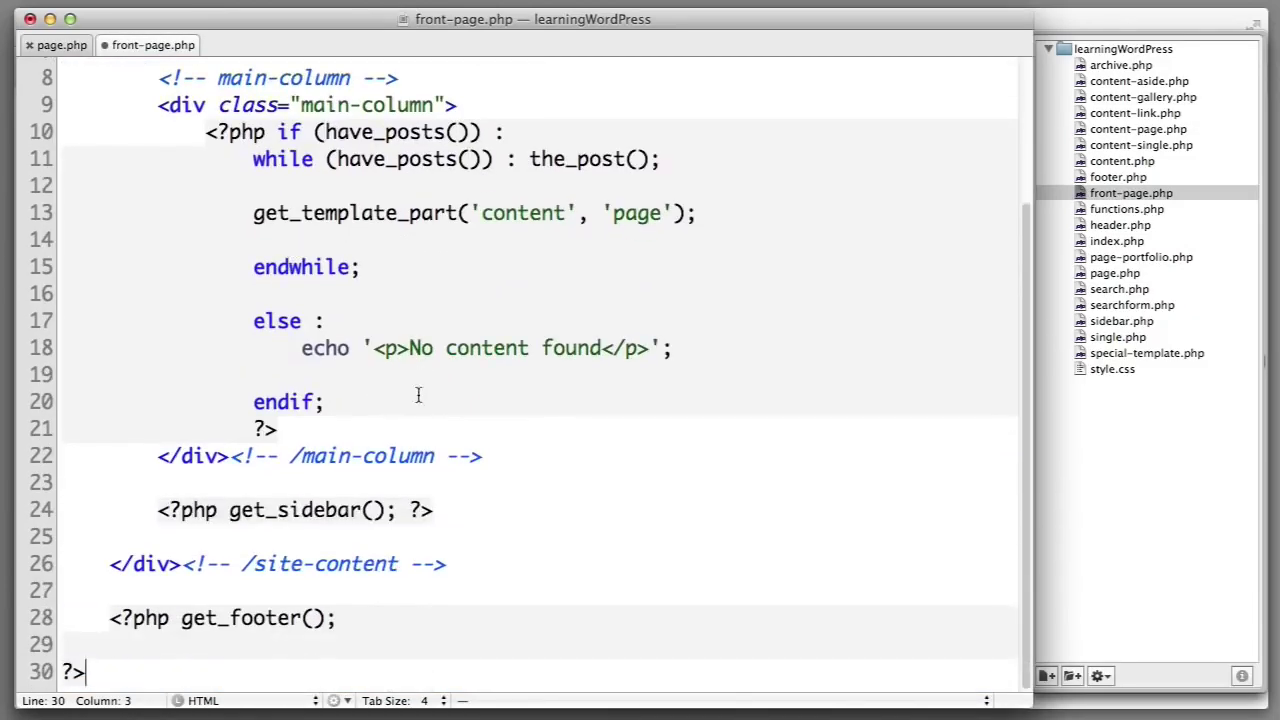
drag(452, 510, 158, 510)
key(BackSpace)
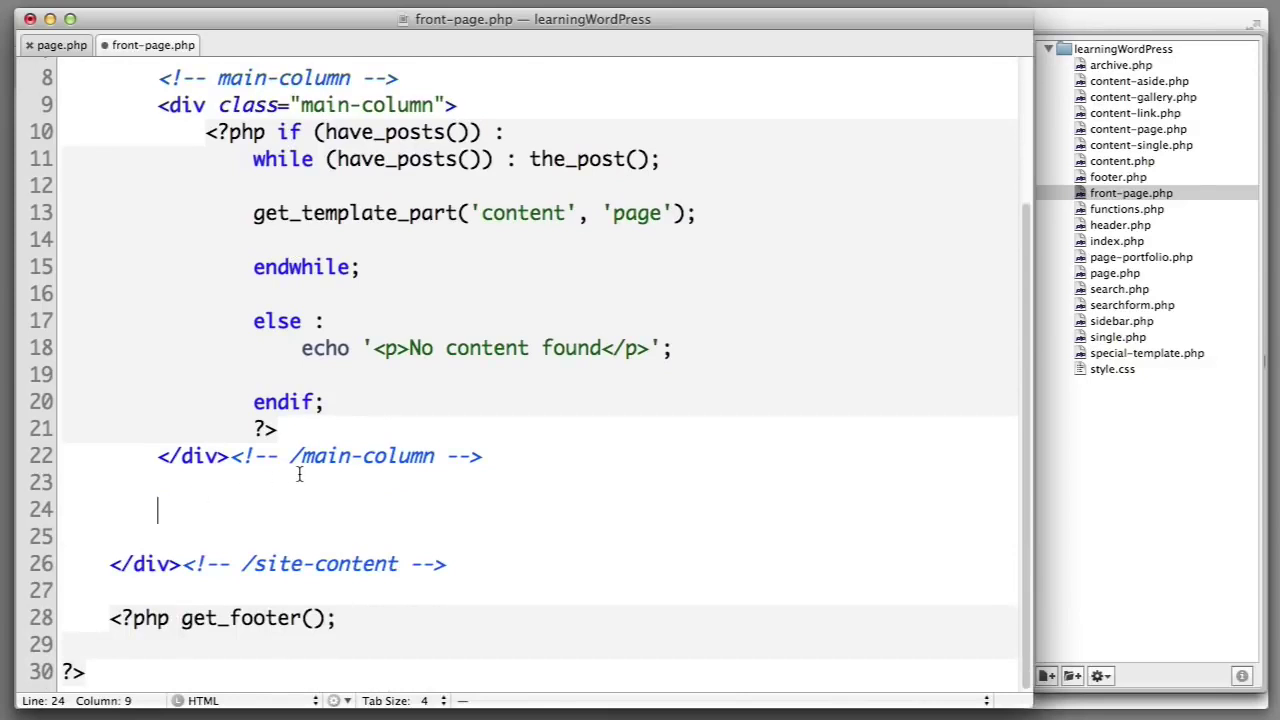
Delete the main-column div's opening and closing tags with their comments from front-page.php, keeping the loop inside.
scroll(298, 474, up, 2)
drag(494, 498, 152, 499)
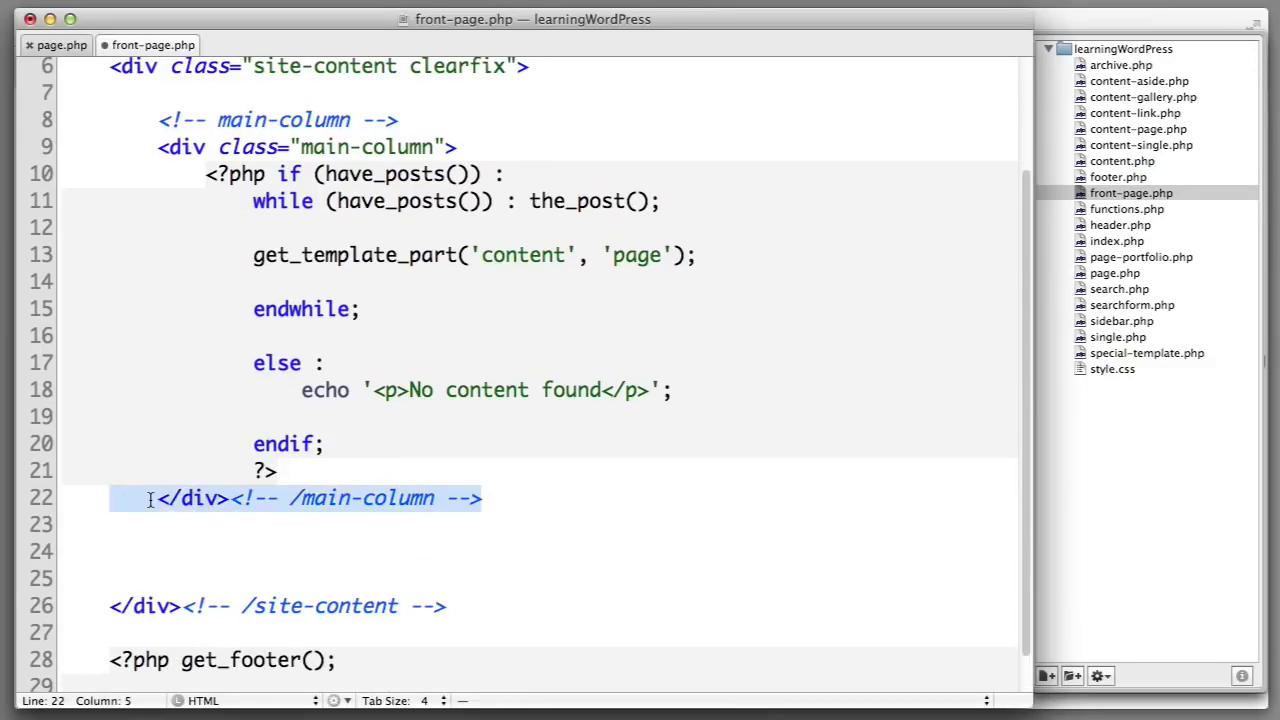
key(BackSpace)
scroll(200, 440, up, 2)
drag(460, 191, 55, 170)
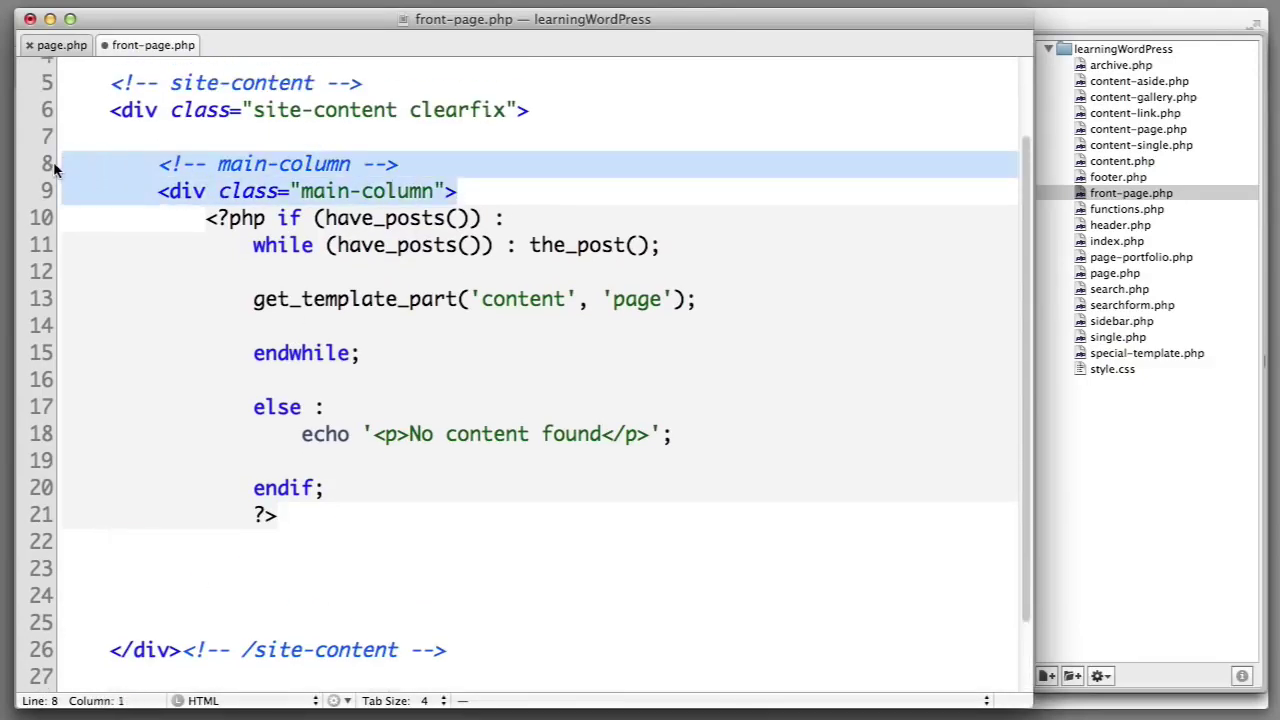
key(BackSpace)
Save front-page.php and reload the public front page to check its layout and Home title.
key(super+s)
key(super+Tab)
key(super+r)
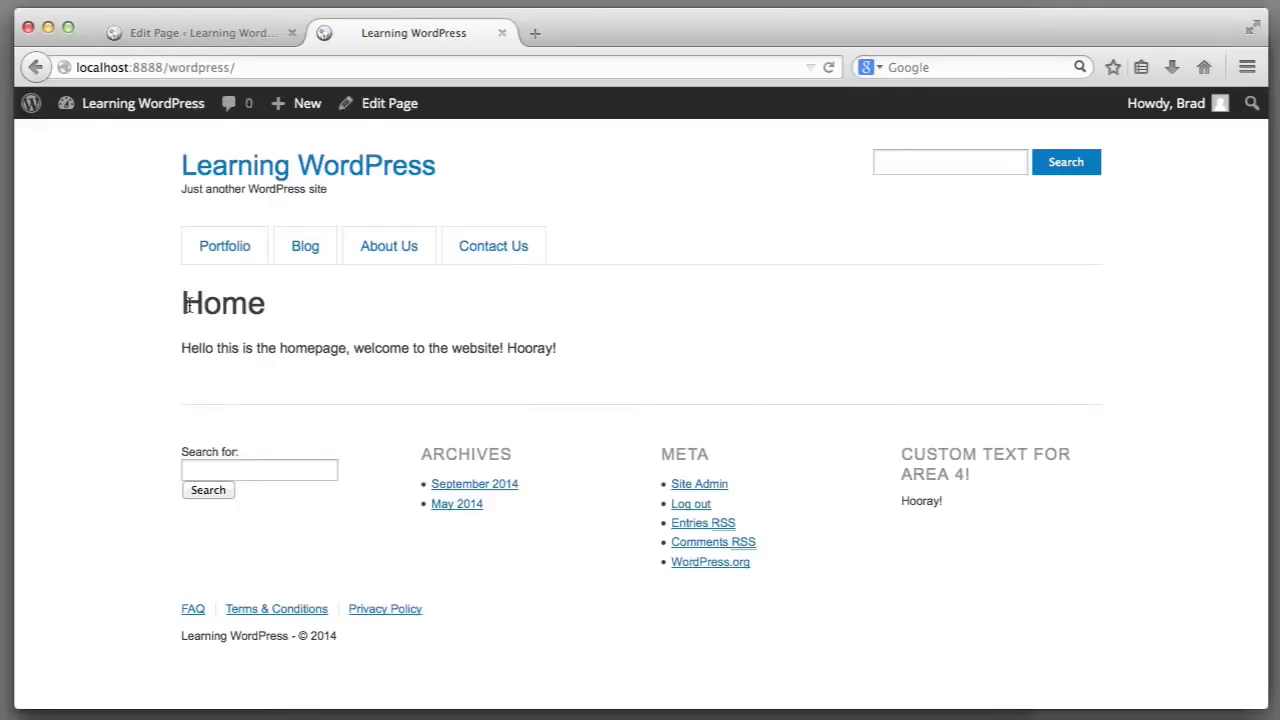
drag(186, 305, 314, 300)
In the loop of front-page.php, replace the get_template_part('content', 'page') call with the_content();.
key(super+Tab)
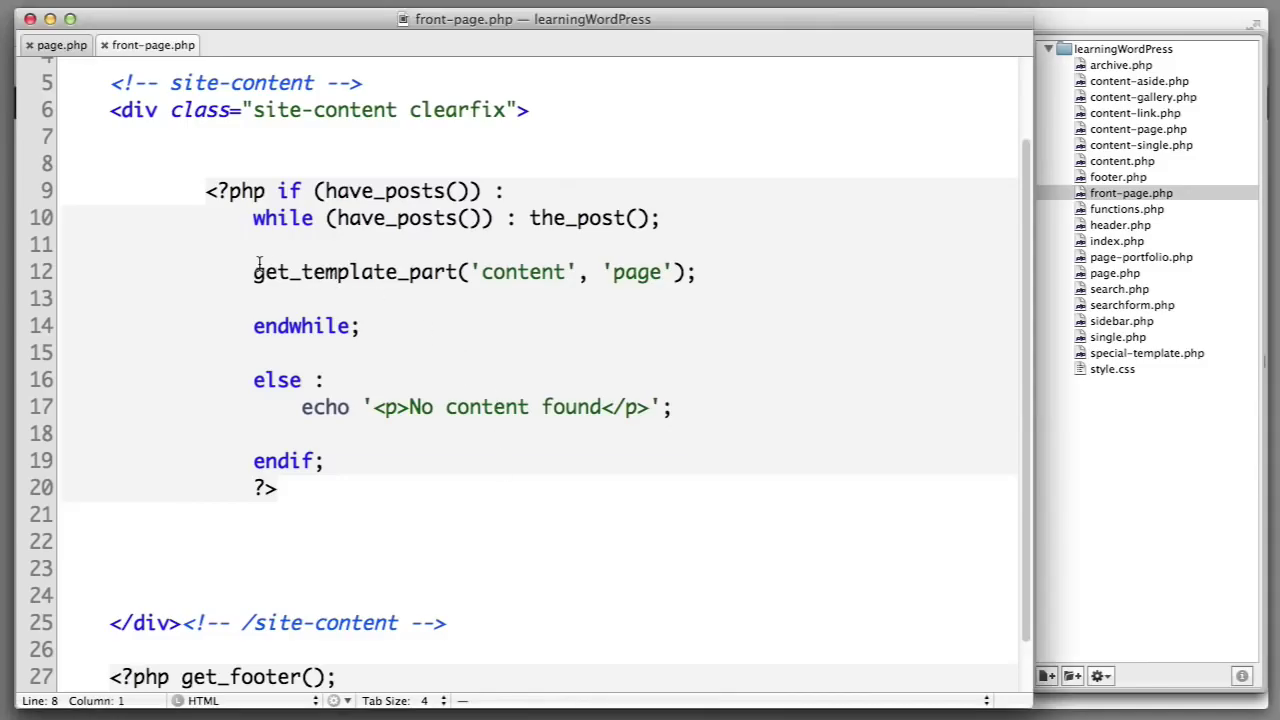
drag(254, 270, 695, 280)
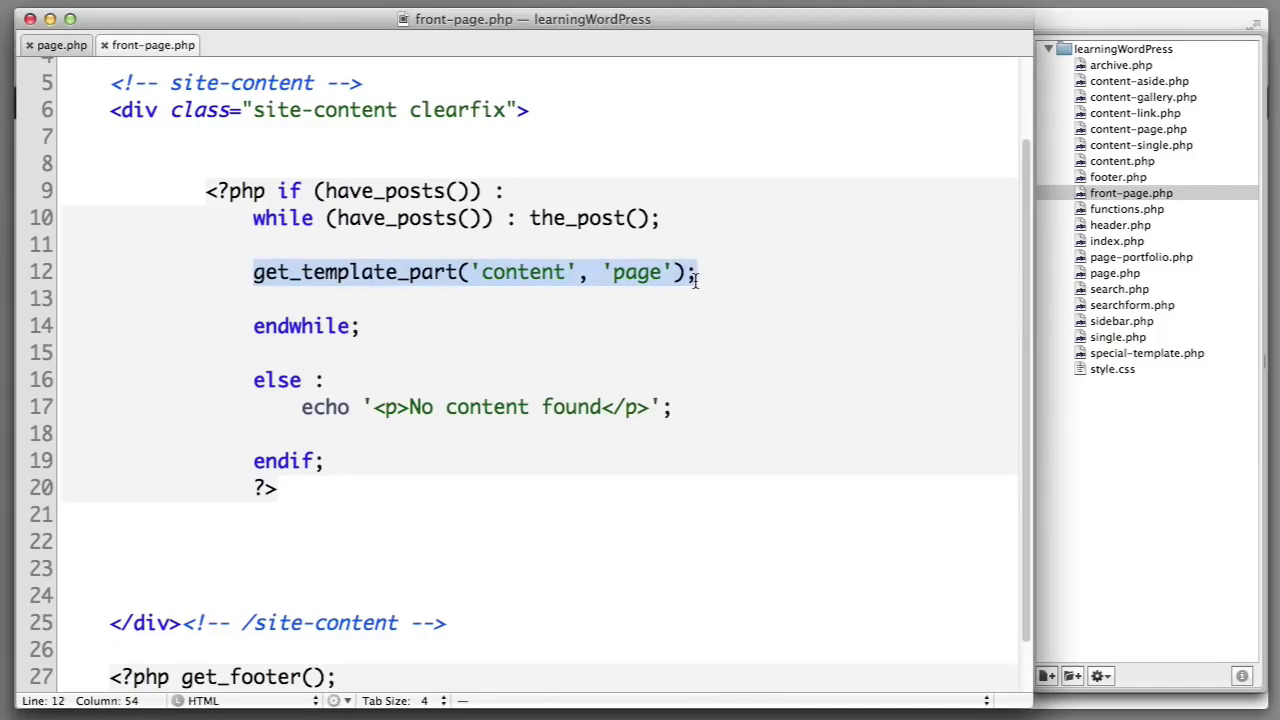
key(BackSpace)
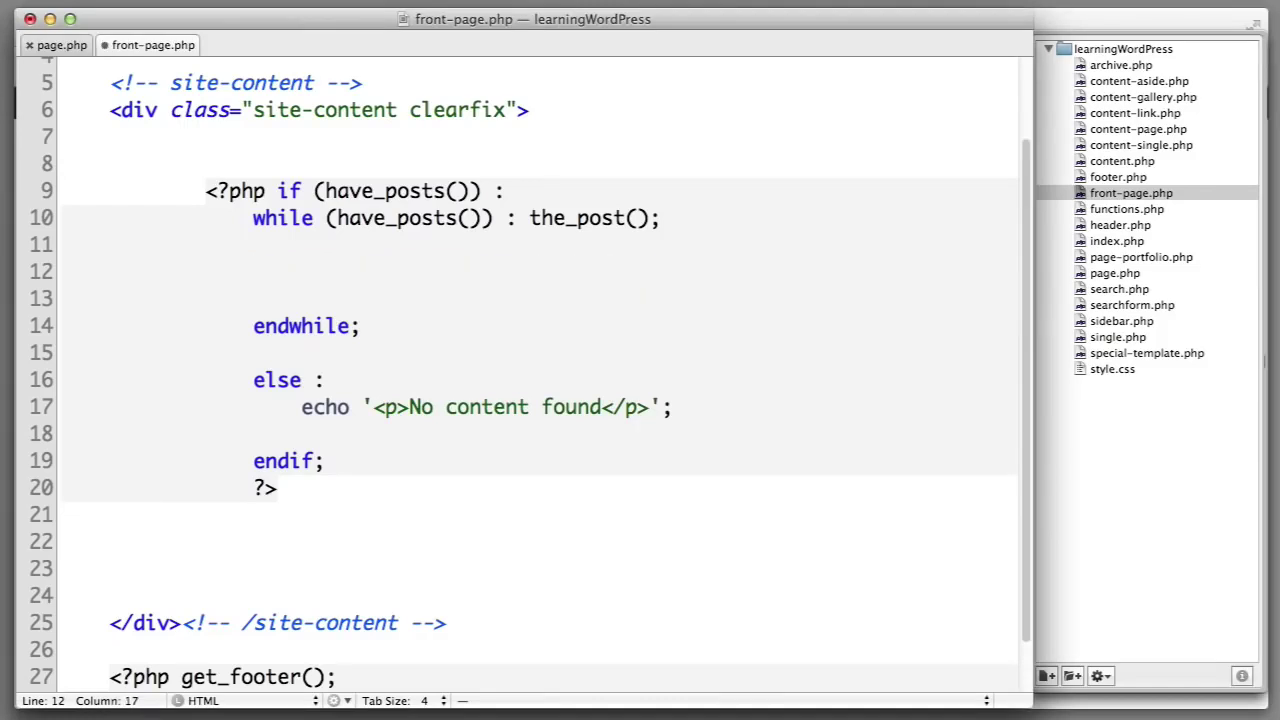
text(the_content();)
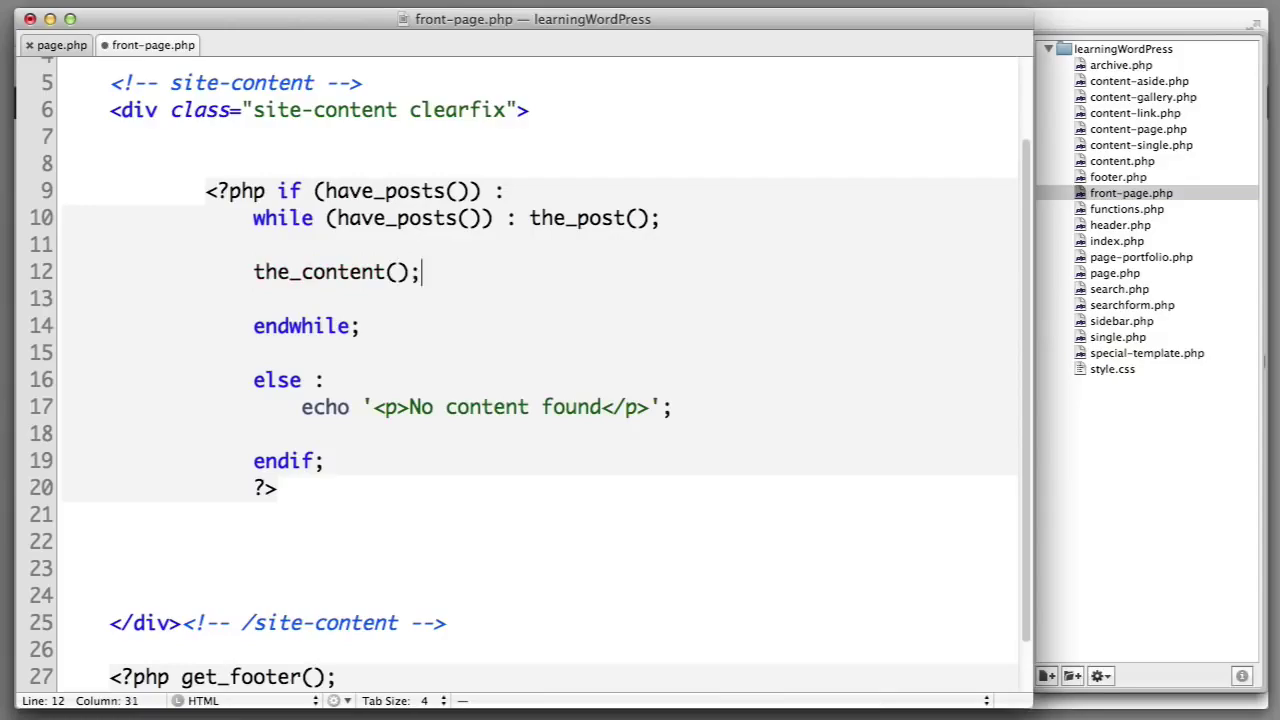
Save front-page.php and reload the public front page to check its content text.
key(super+s)
key(super+Tab)
key(super+r)
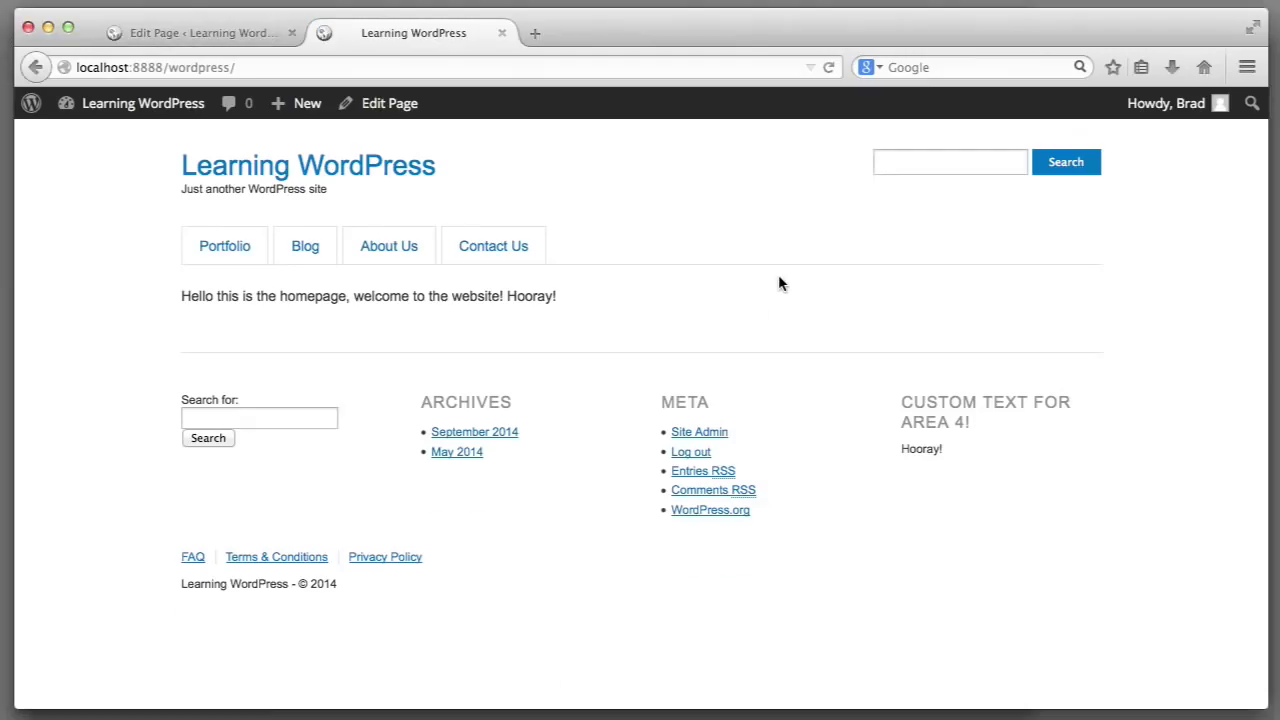
drag(190, 294, 628, 300)
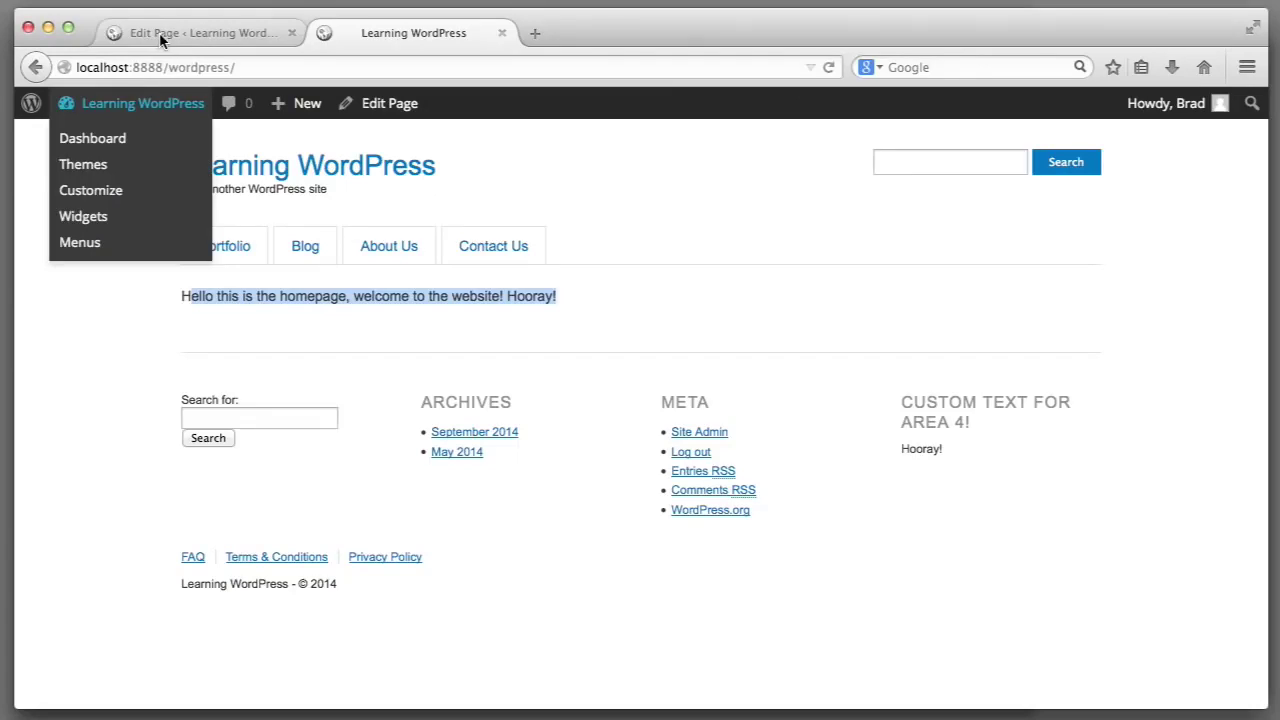
Append lorem ipsum filler to the Home page's existing text and add a new paragraph "Thank you for visiting the site.".
click(374, 306)
click(197, 30)
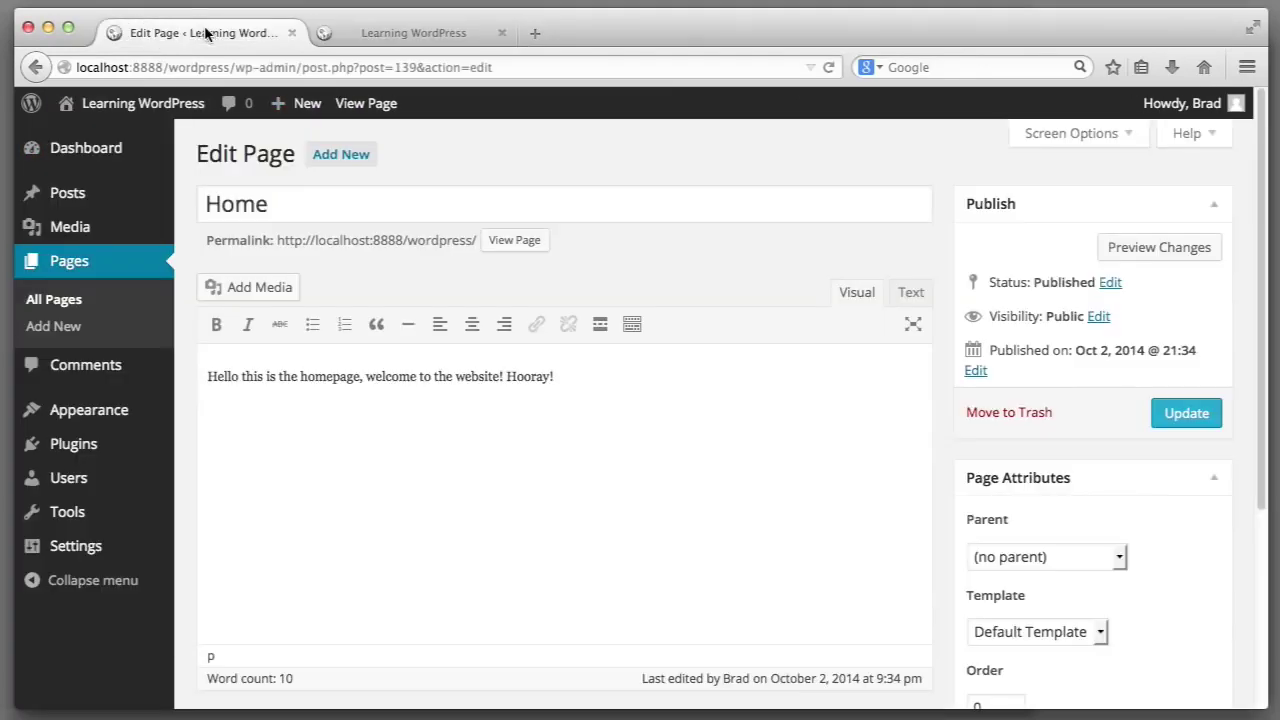
click(676, 397)
text(Lorem ipsum dolor sit amet, consectetur adipisicing elit, sed do eiusmod tempor incididunt ut labore et dolore magna aliqua. Ut enim ad minim veniam, quis nostrud exercitation ullamco laboris nisi ut aliquip ex ea commodo consequat. Duis aute irure dolor in reprehenderit in voluptate velit esse cillum dolore eu fugiat nulla pariatur. Excepteur sint occaecat cupidatat non proident, sunt in culpa qui officia deserunt mollit anim id est laborum.)
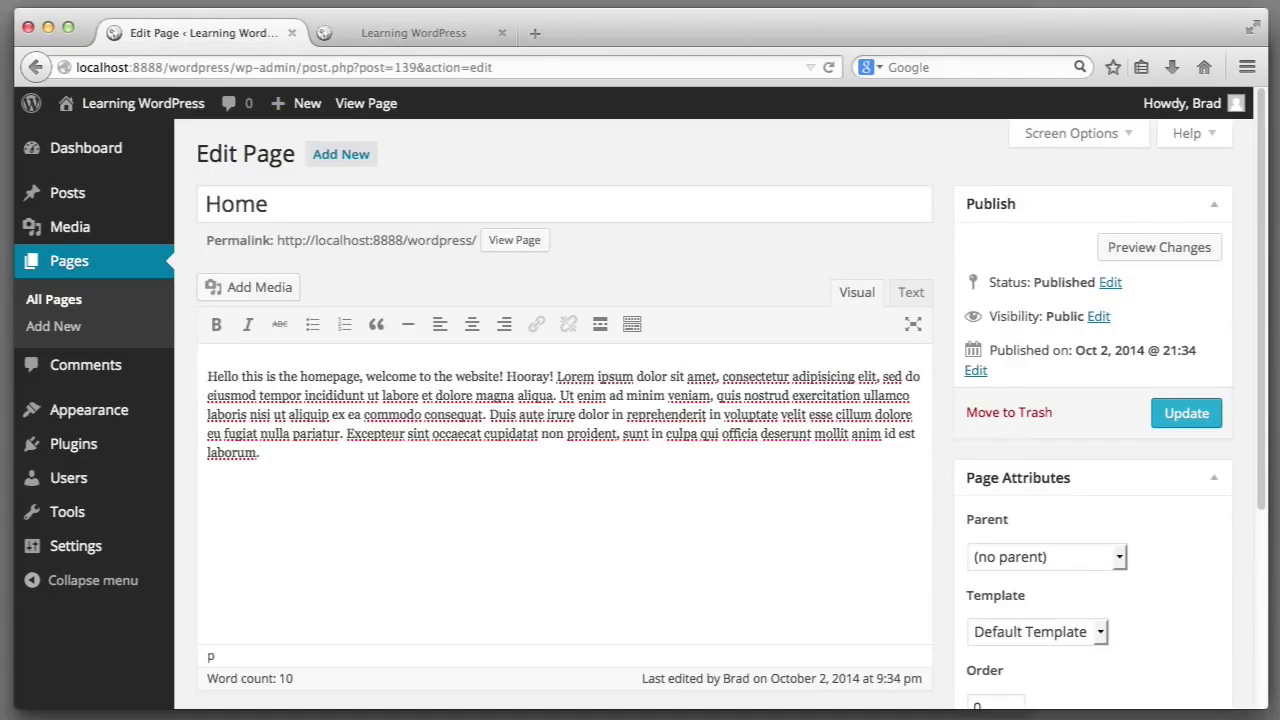
key(BackSpace)
text(Thank you for visiting the site.)
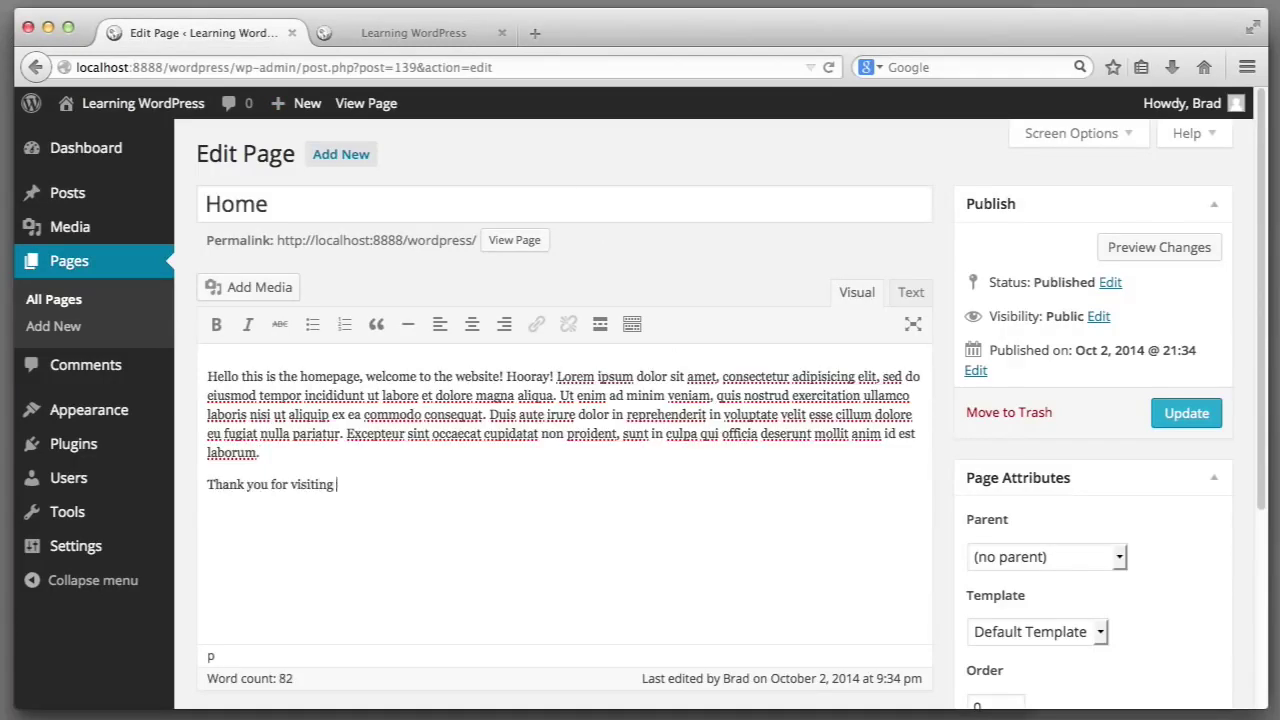
Update the Home page and reload the public front page to check the longer content.
click(1184, 426)
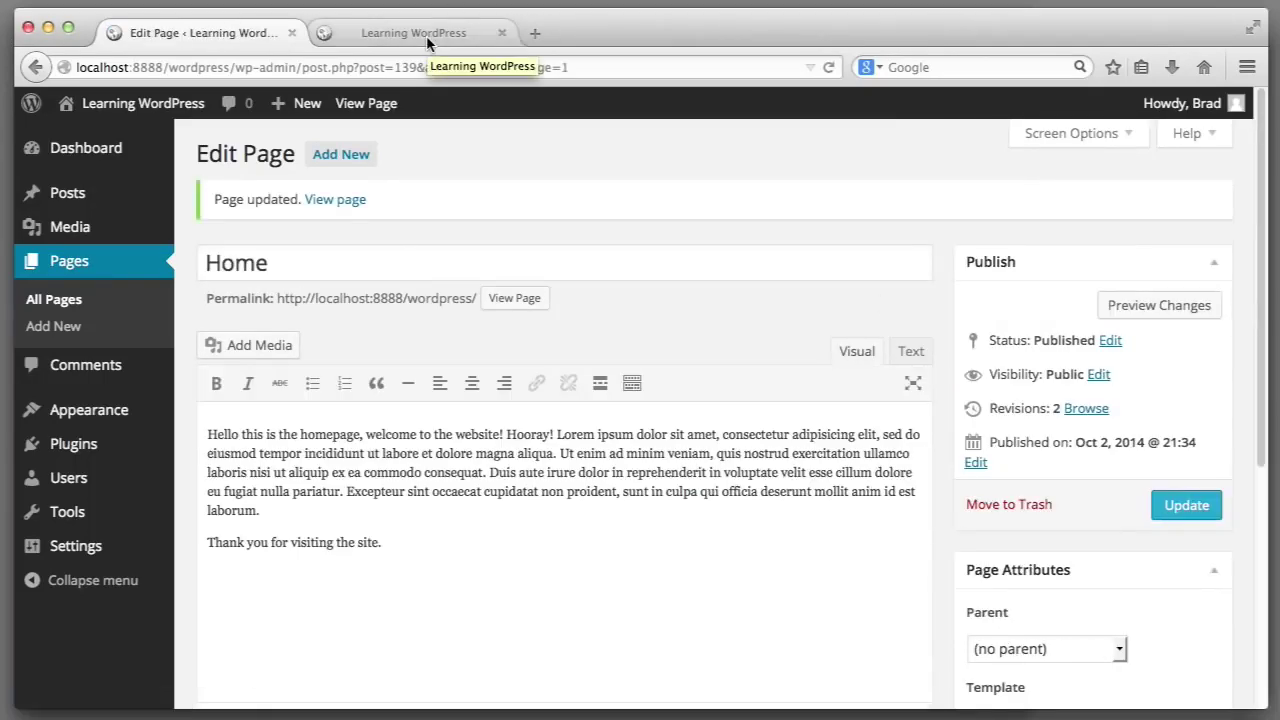
click(426, 35)
key(super+r)
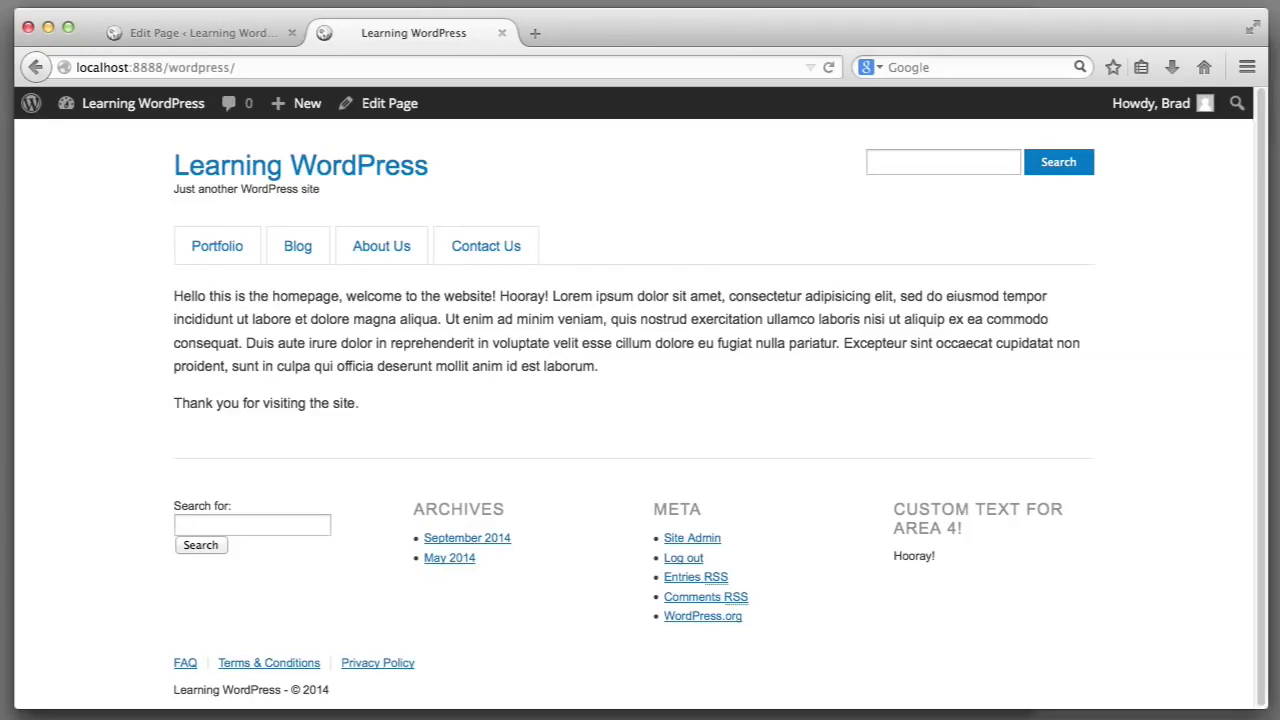
In front-page.php in the code editor, add the heading <h3>Custom HTML Here!</h3> above the posts loop, inside the site-content div.
key(super+Tab)
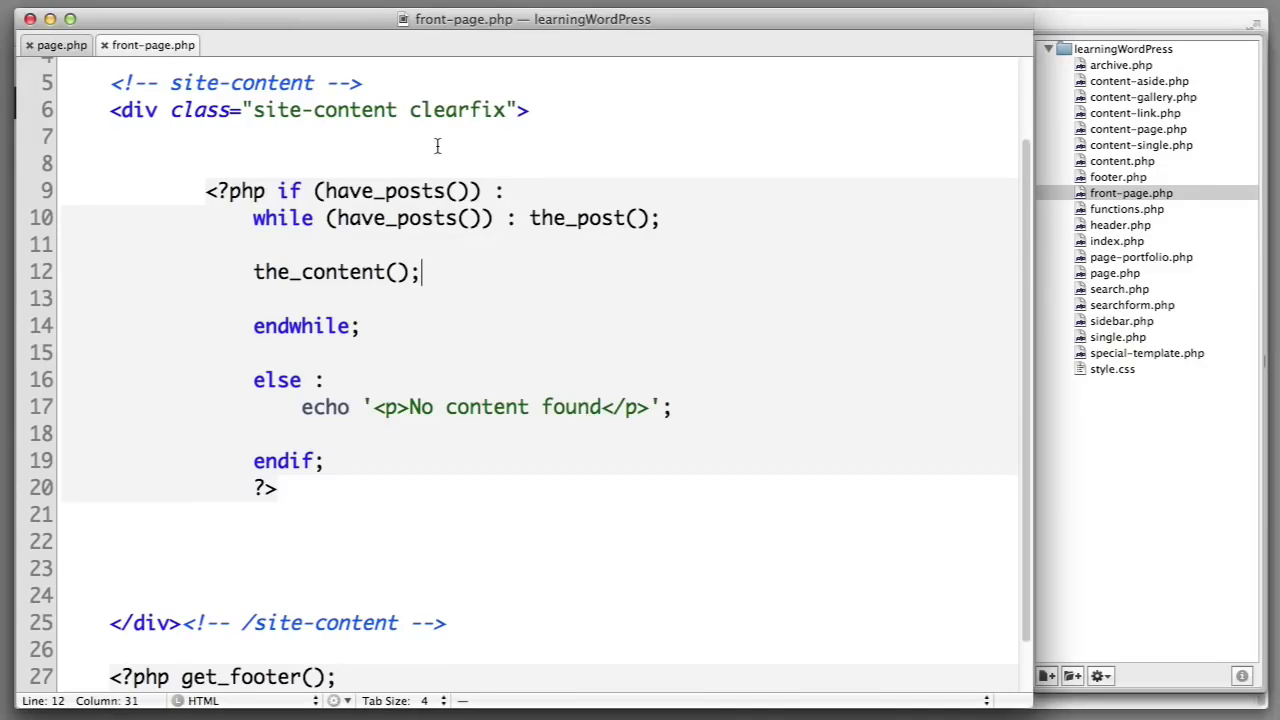
click(394, 137)
key(Return)
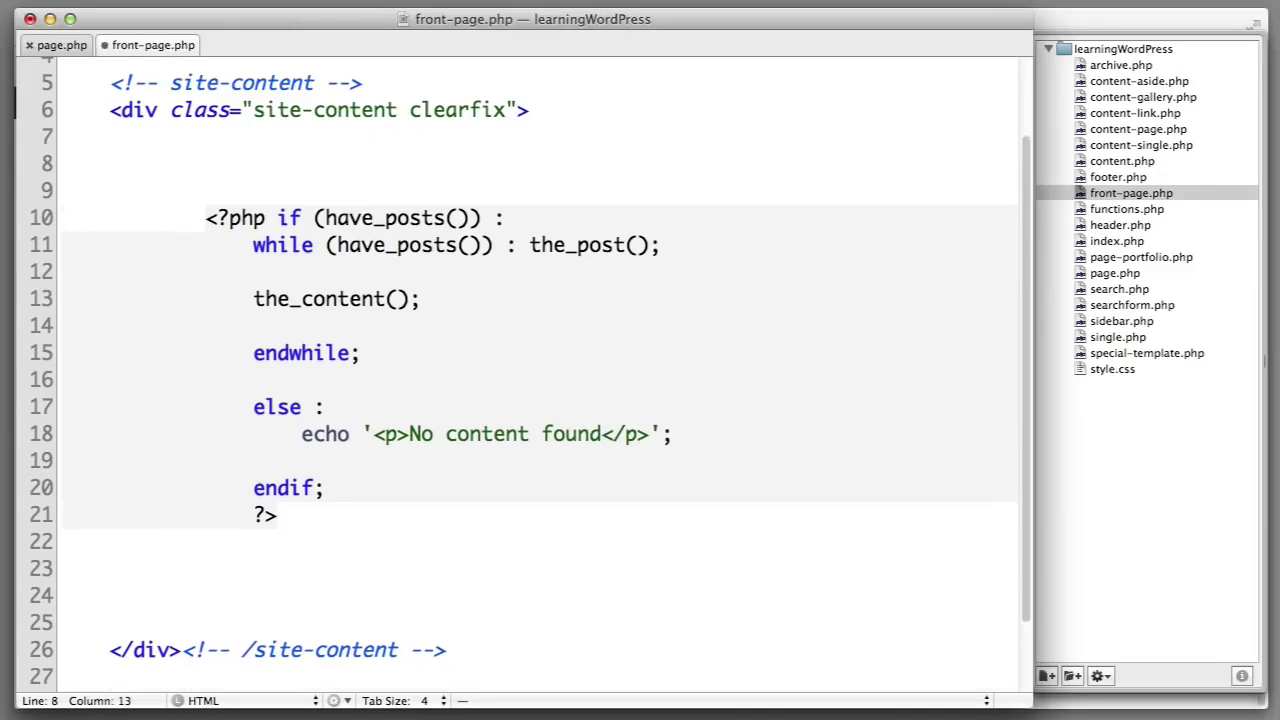
text(<h3>)
text(Custom ht)
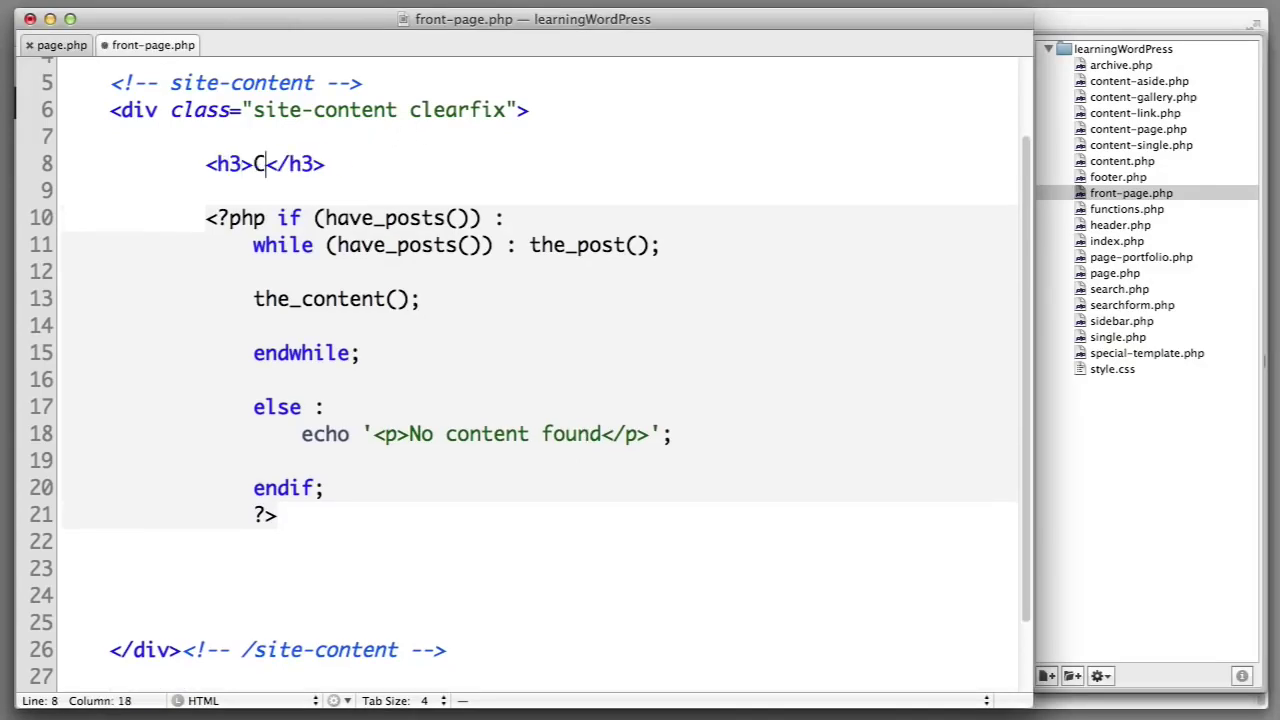
key(BackSpace)
key(BackSpace)
text(HTML Here)
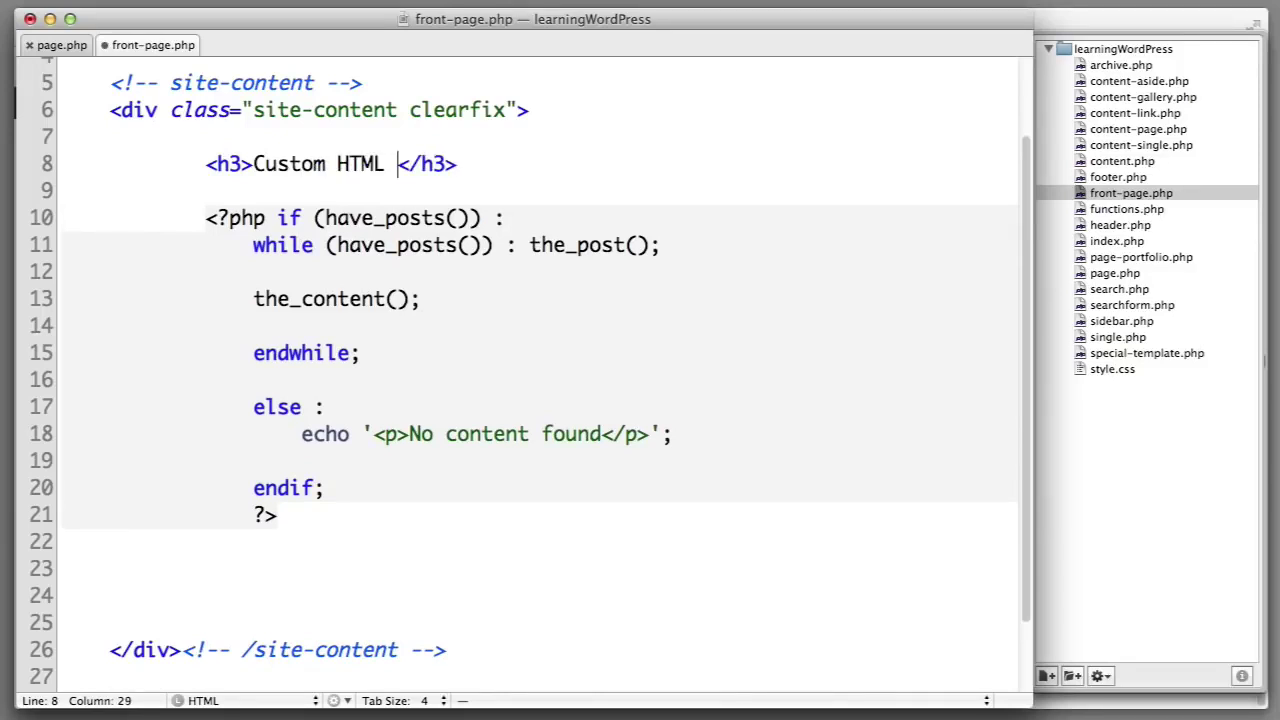
text(!)
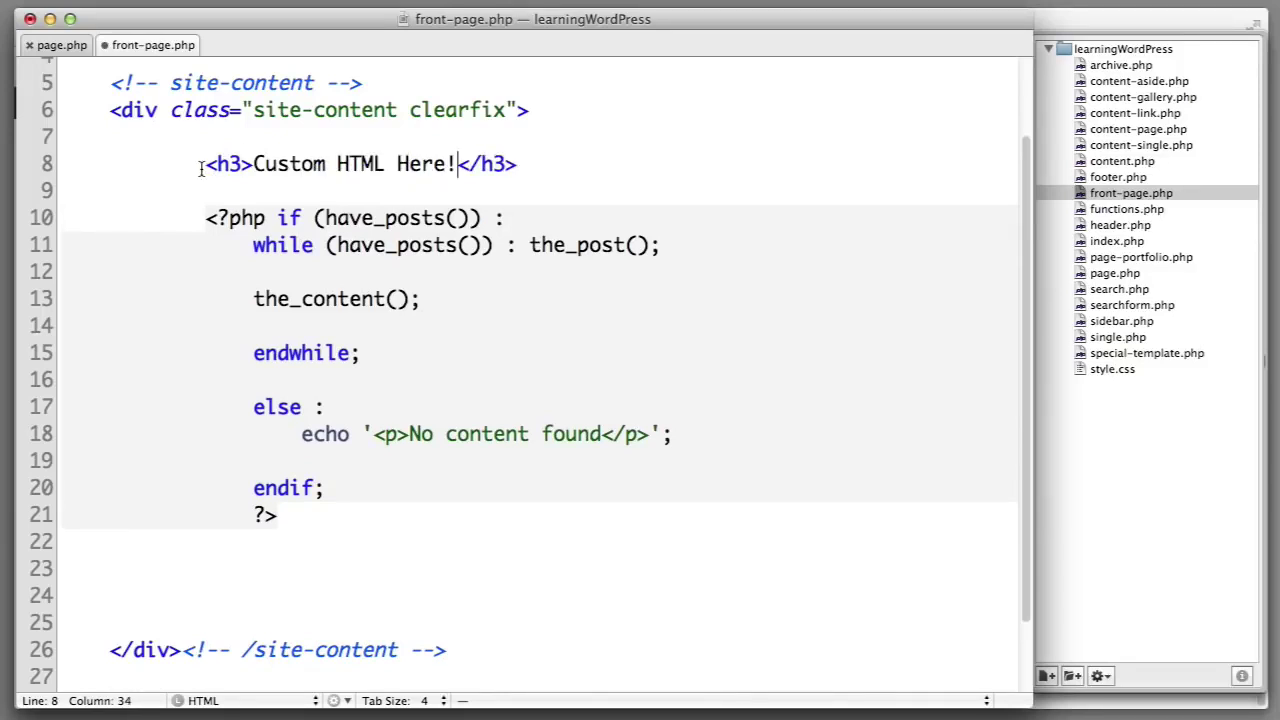
Copy the "Custom HTML Here!" h3 line and paste it below the loop's closing PHP tag, indented with three tabs.
drag(205, 164, 571, 164)
key(super+c)
click(314, 532)
click(277, 571)
key(Tab)
key(Tab)
key(Tab)
key(super+v)
Save front-page.php and reload the public front page in the browser to check the custom headings around the content.
key(super+s)
key(super+Tab)
key(super+r)
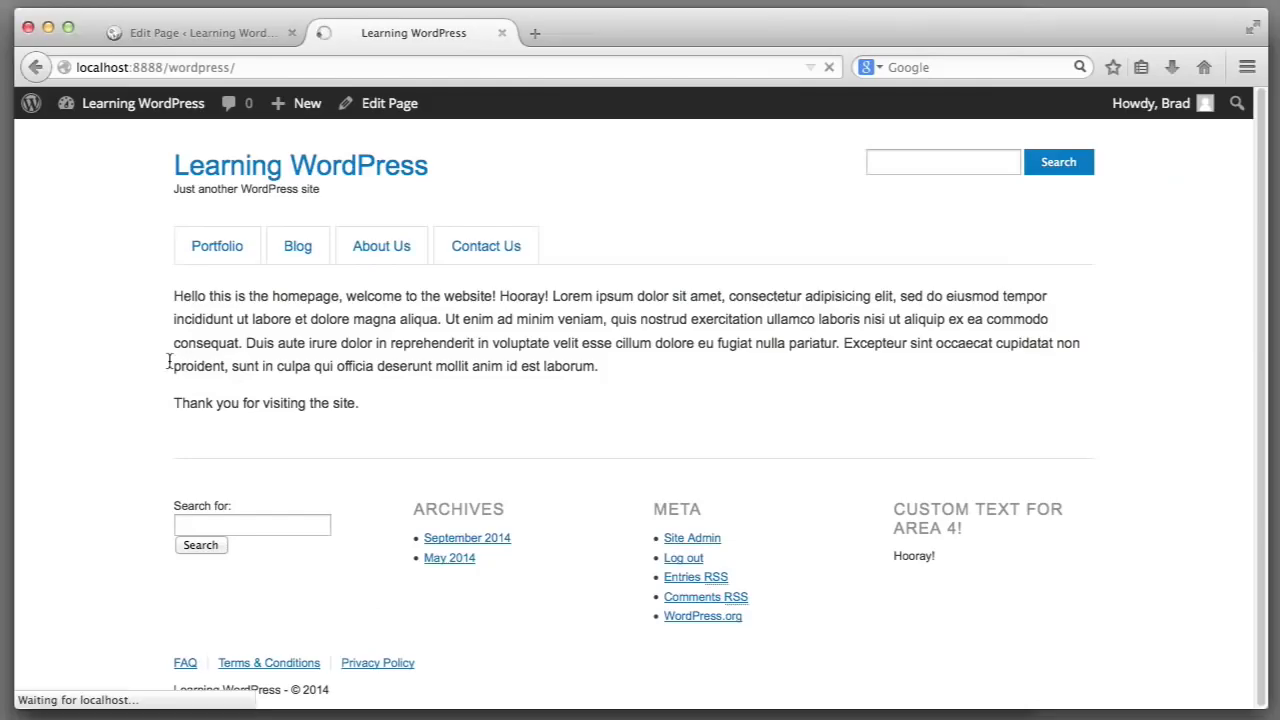
drag(172, 294, 326, 296)
click(287, 480)
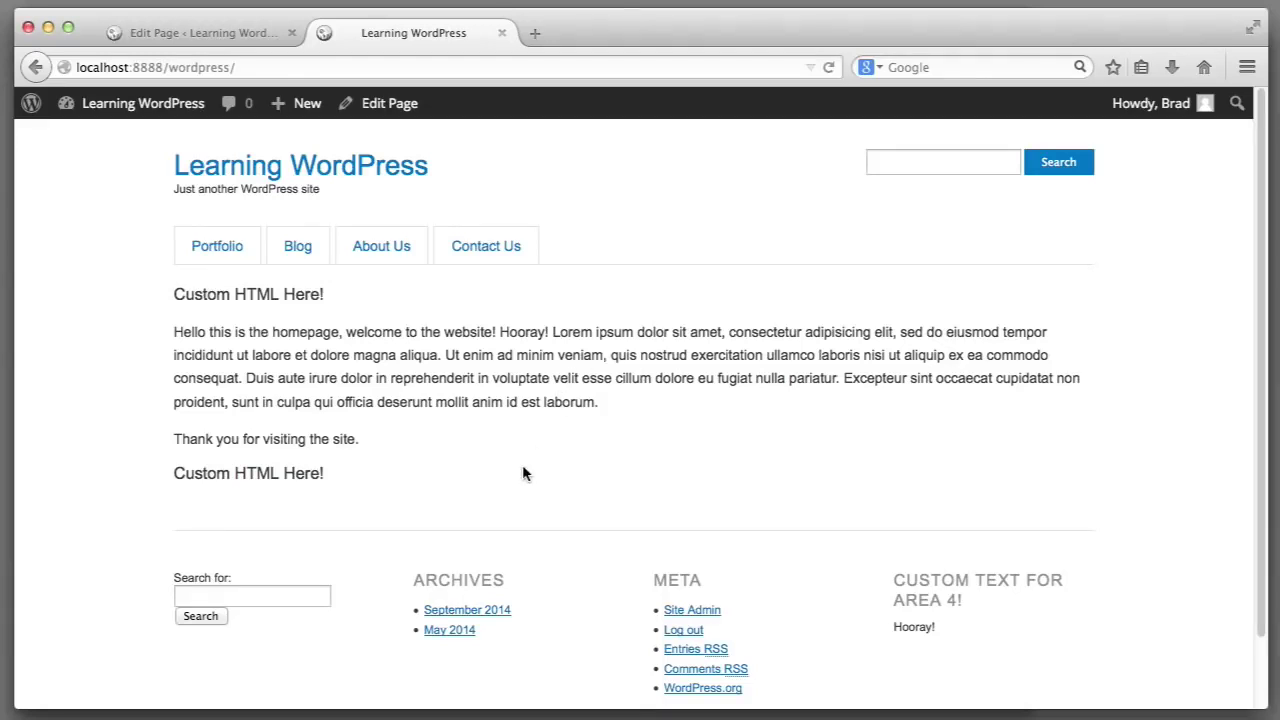
key(super+shift+4)
drag(177, 489, 443, 531)
key(super+shift+4)
drag(537, 497, 704, 531)
key(super+shift+4)
drag(806, 480, 1109, 531)
key(super+shift+4)
drag(180, 482, 464, 522)
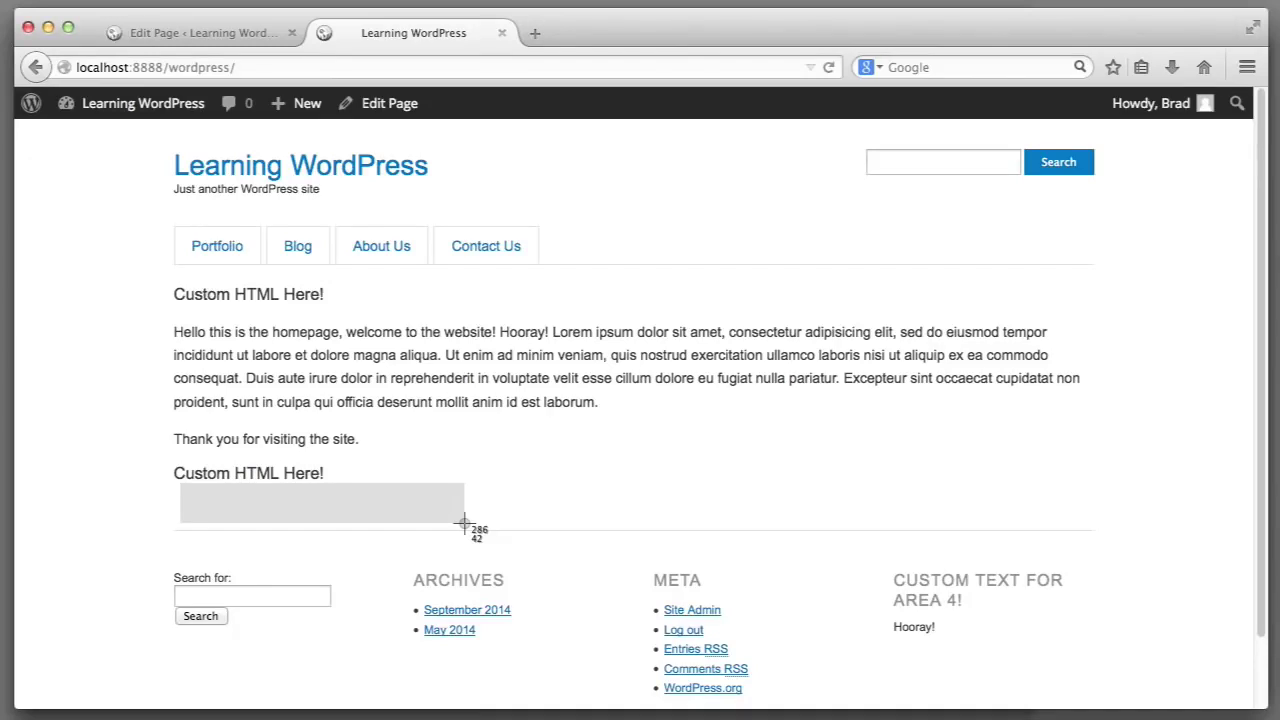
drag(463, 522, 463, 522)
key(super+shift+4)
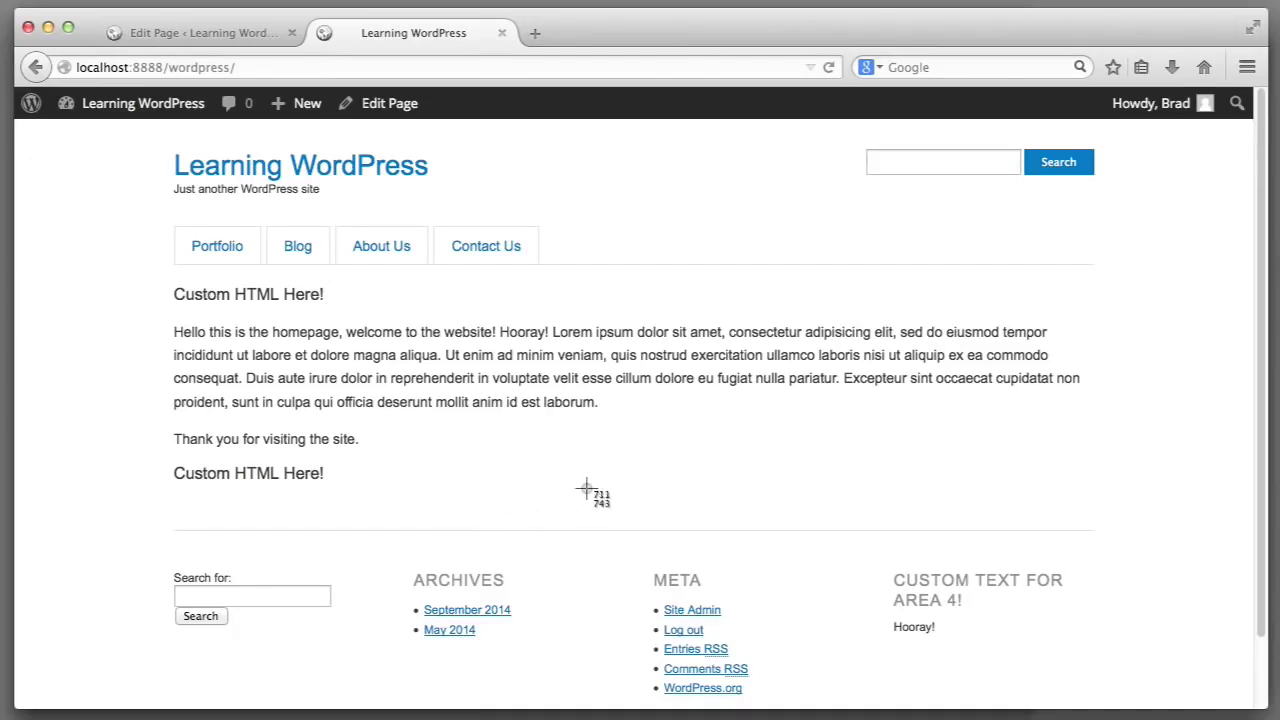
drag(585, 489, 854, 528)
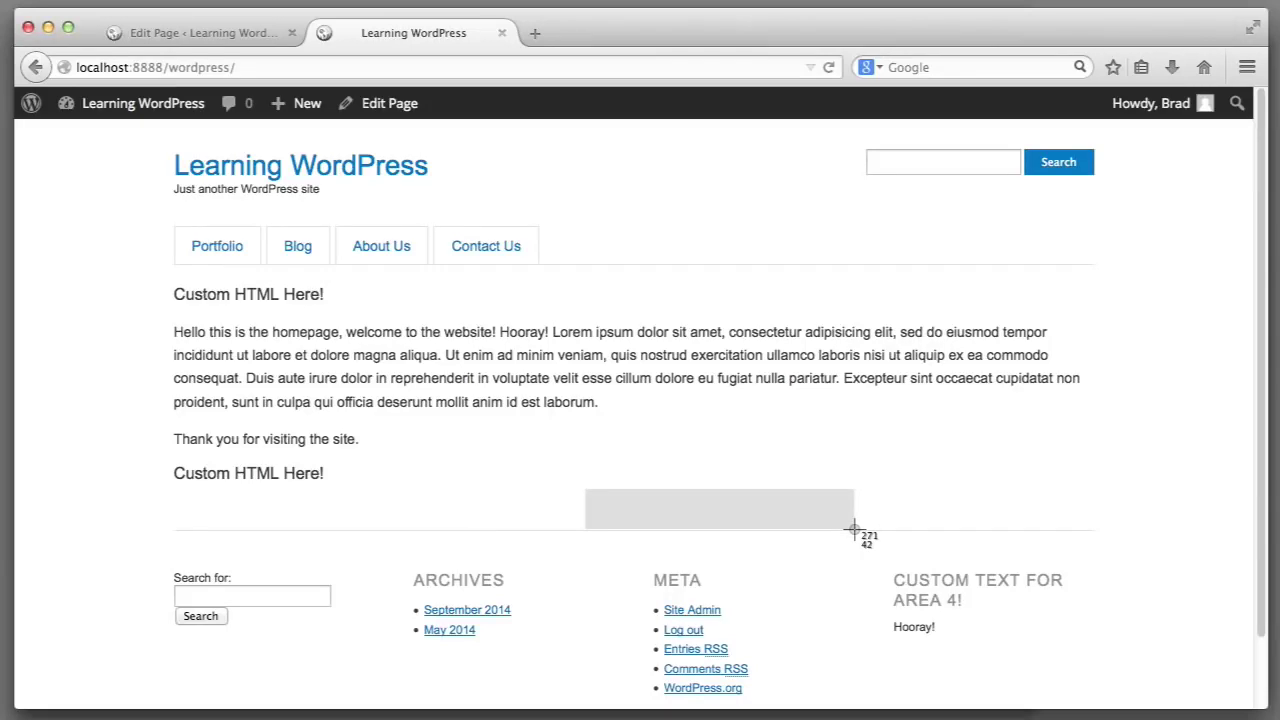
drag(854, 528, 854, 528)
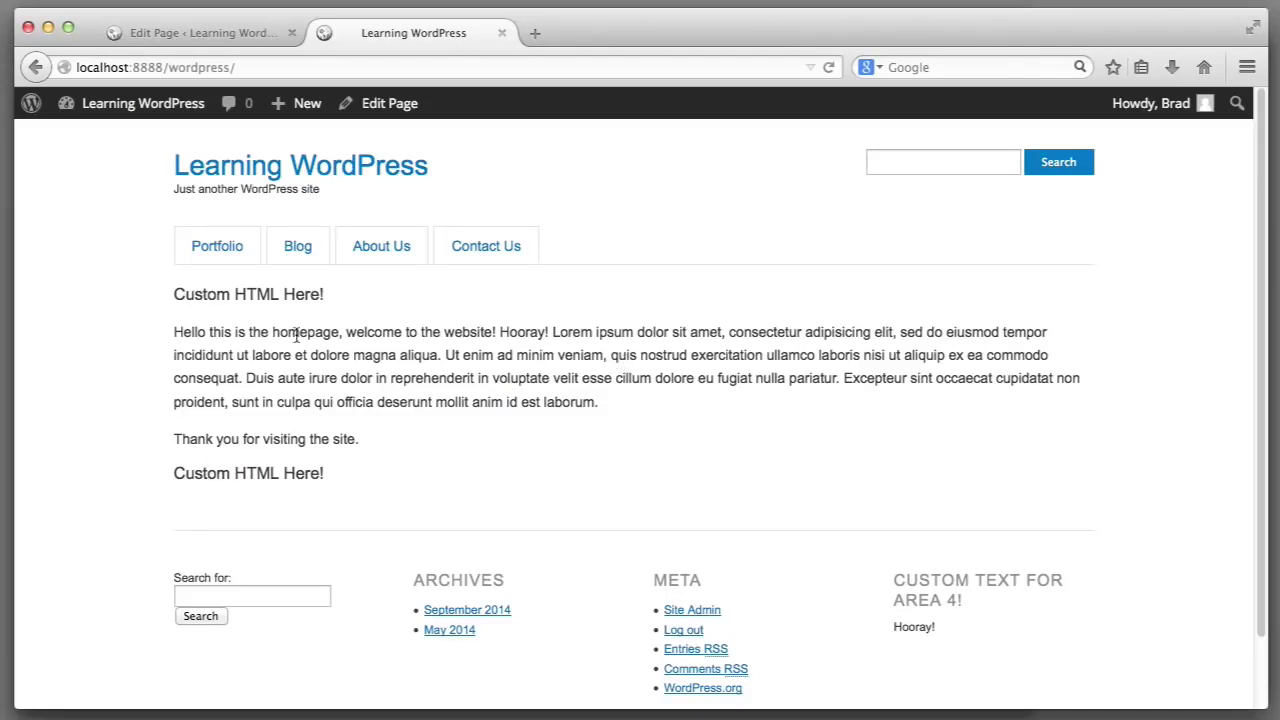
drag(174, 332, 624, 398)
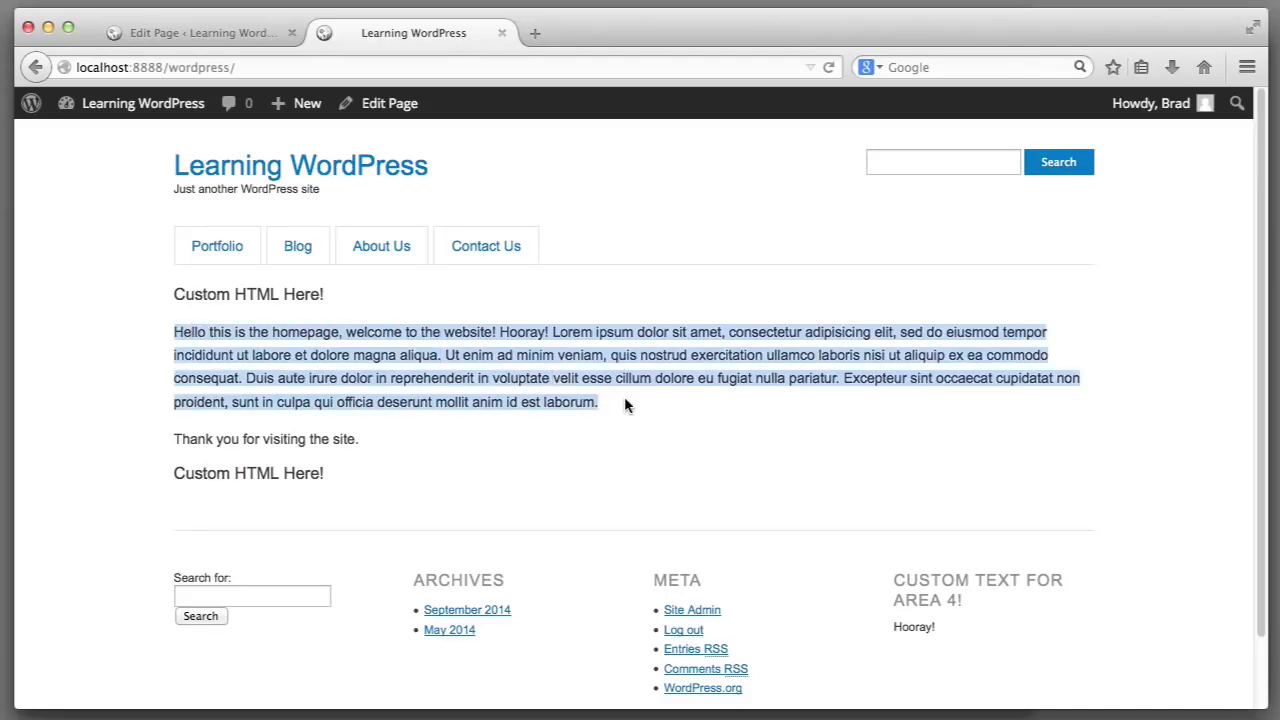
click(624, 398)
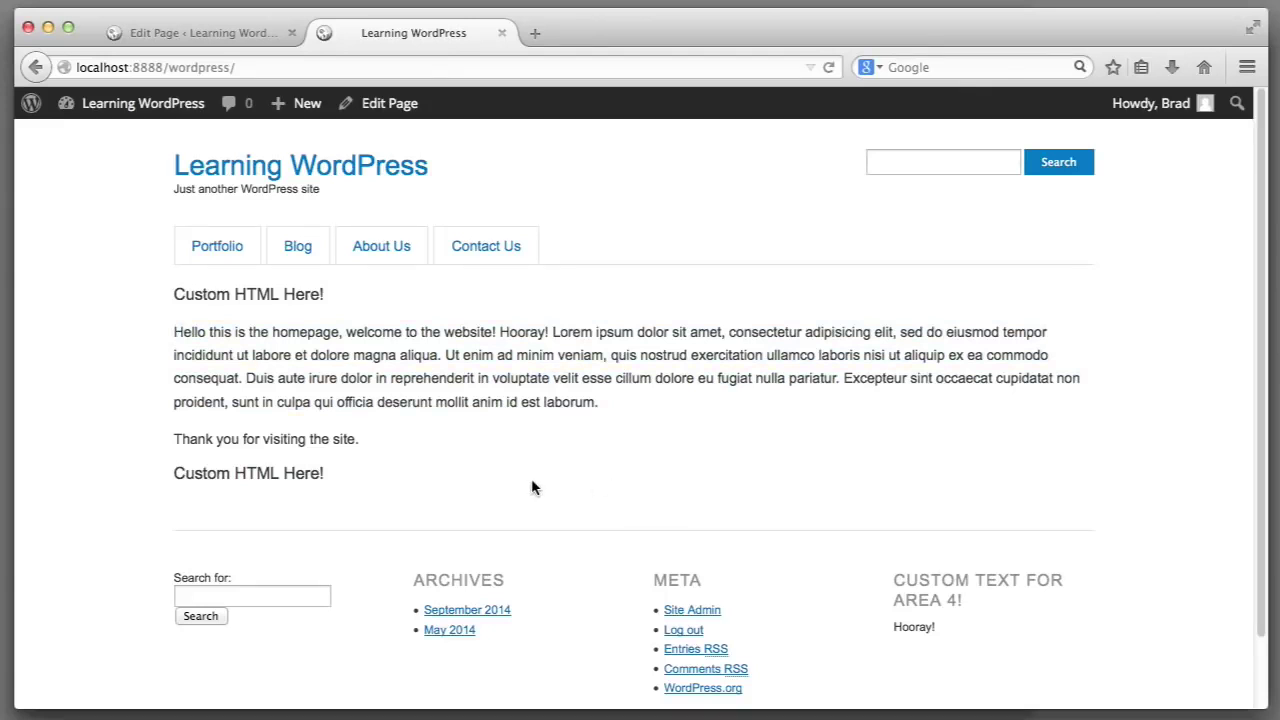
key(super+shift+4)
drag(190, 486, 368, 520)
key(super+shift+4)
drag(549, 501, 654, 522)
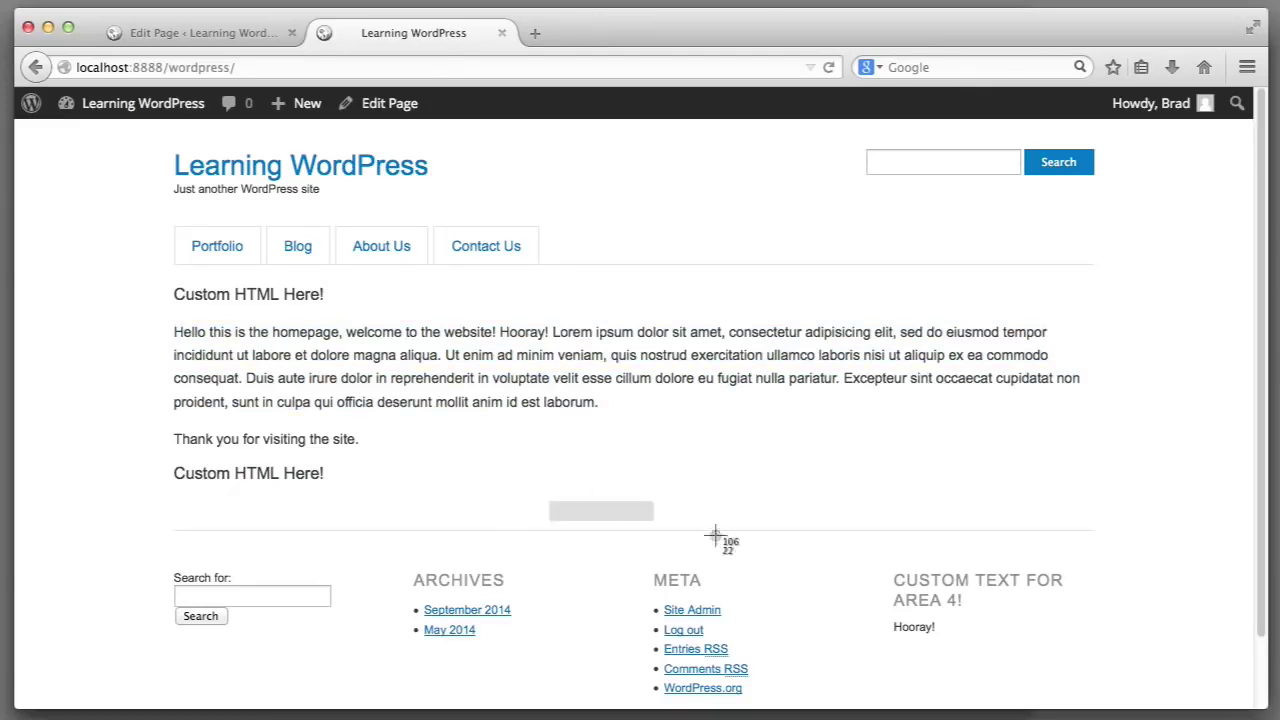
key(super+shift+4)
drag(843, 480, 1098, 540)
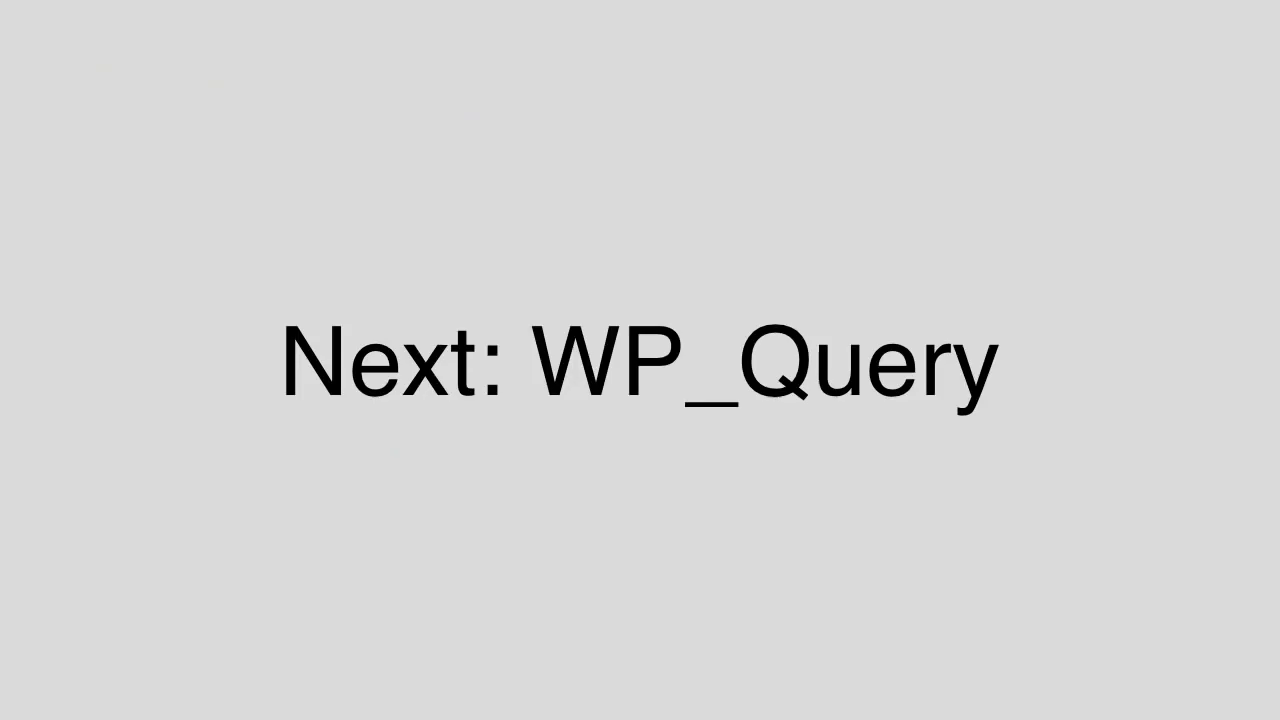